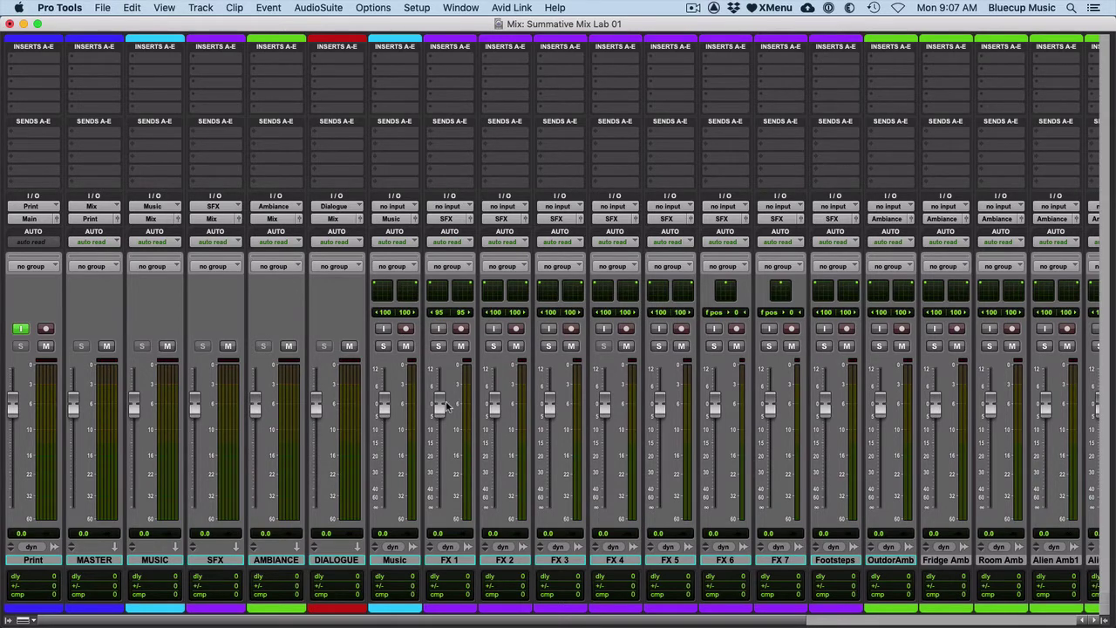
Open the I/O Setup to review the session's 5.1 bus paths and output mapping, and accept it.
left_click(416, 7)
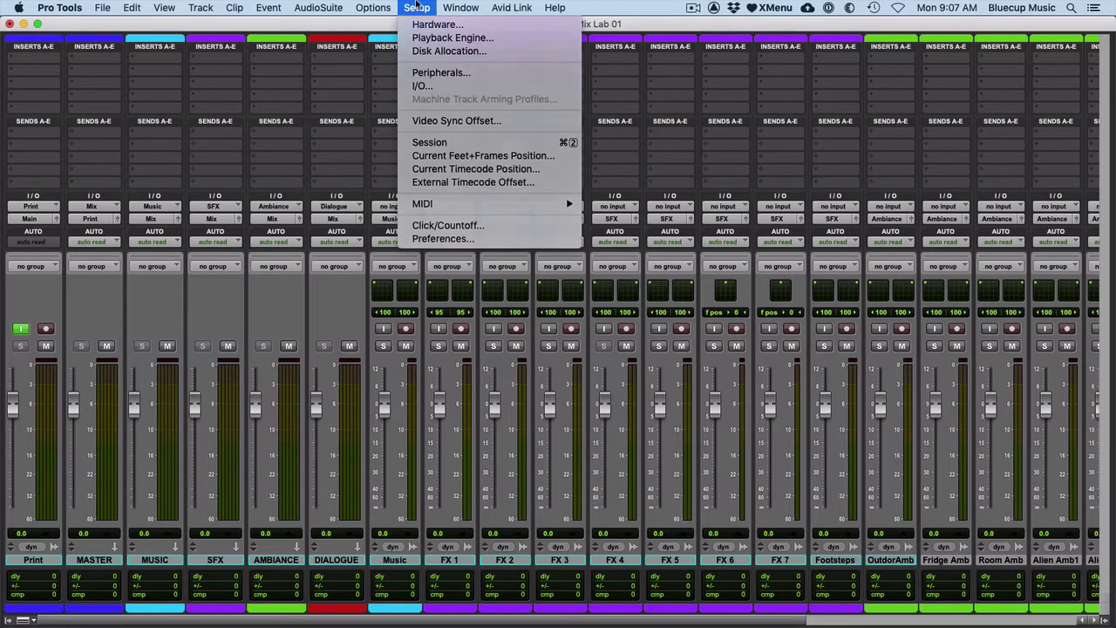
left_click(416, 7)
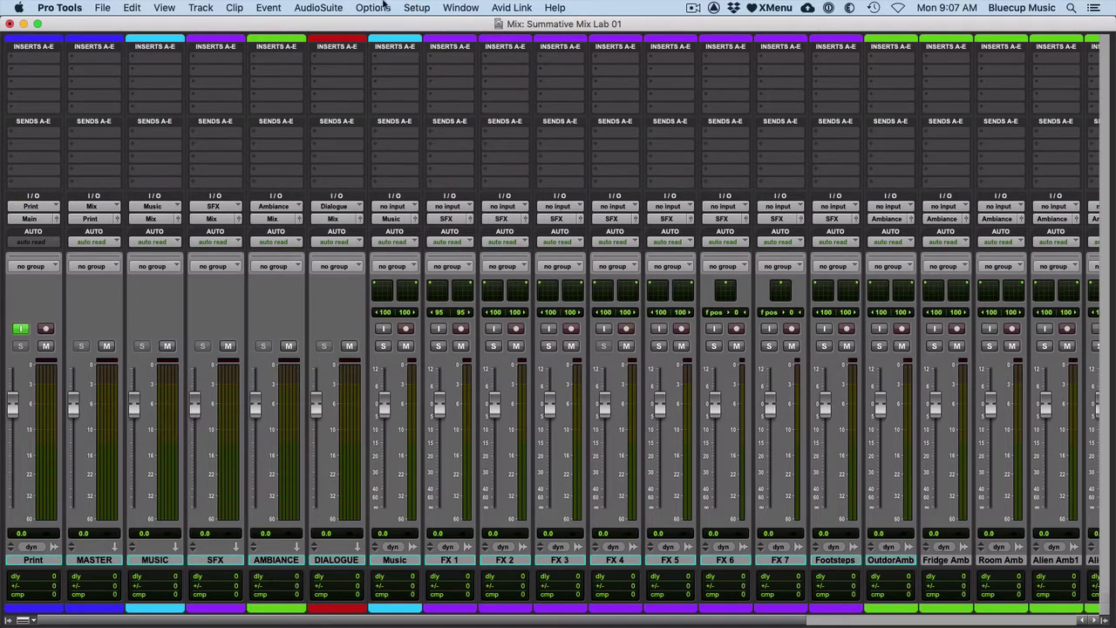
left_click(416, 7)
left_click(422, 85)
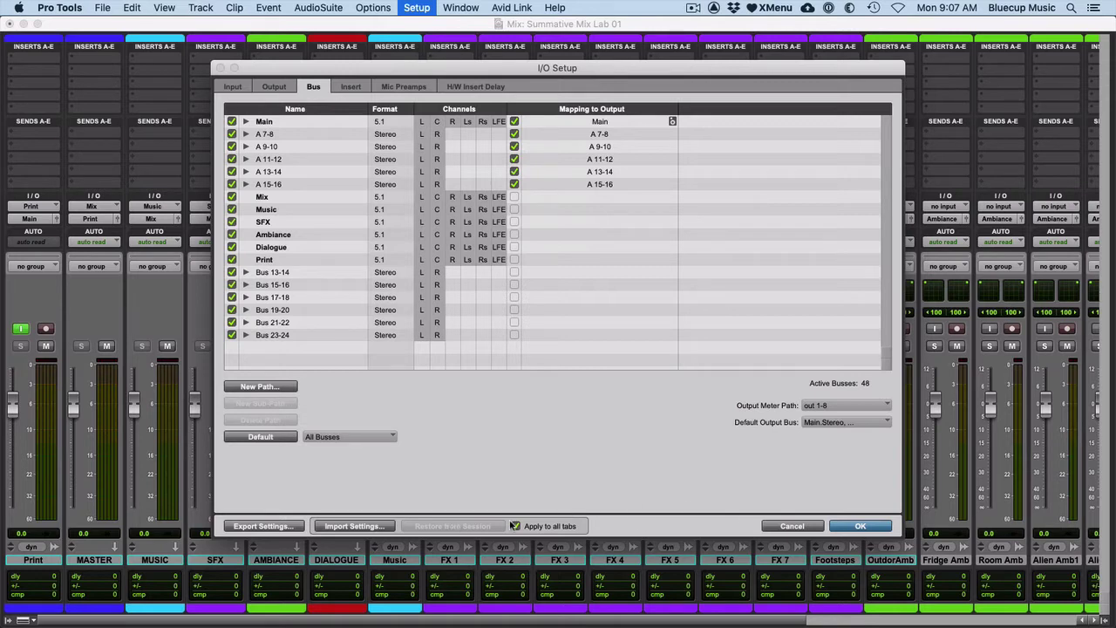
left_click(860, 526)
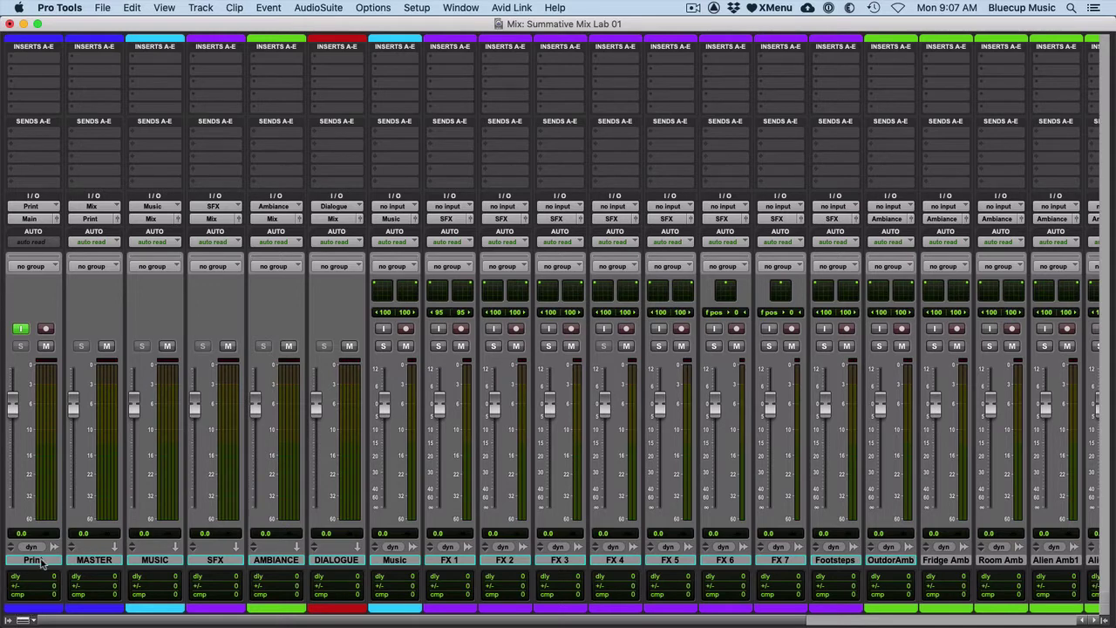
Select the Print, MASTER, and MUSIC through DIALOGUE tracks in turn, and examine the source tracks' output routing across to Screams.
left_click(40, 561)
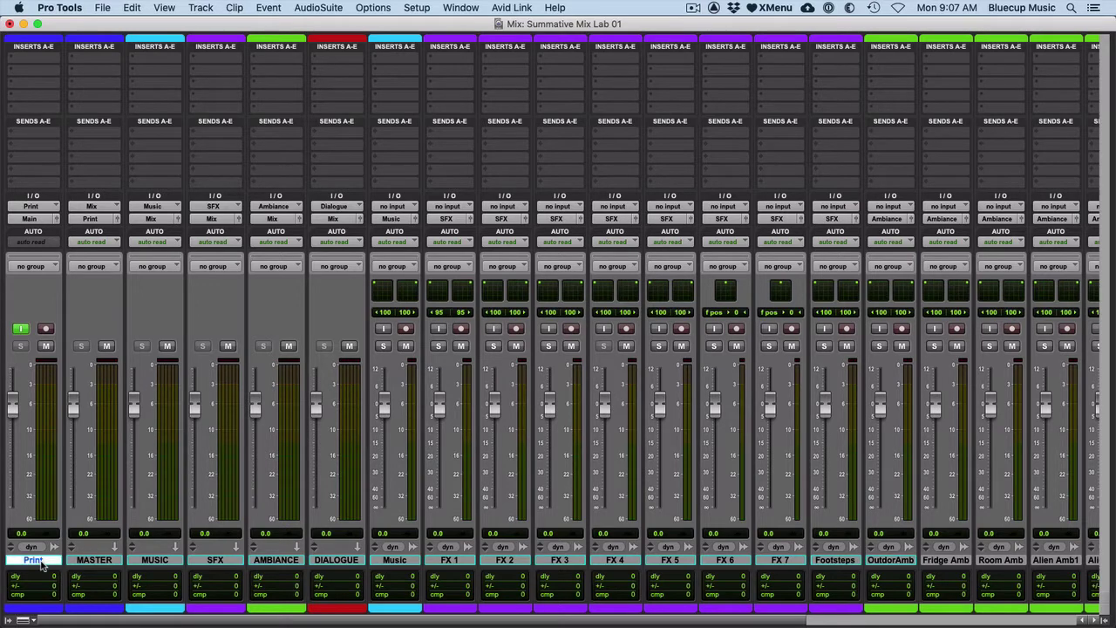
left_click(95, 562)
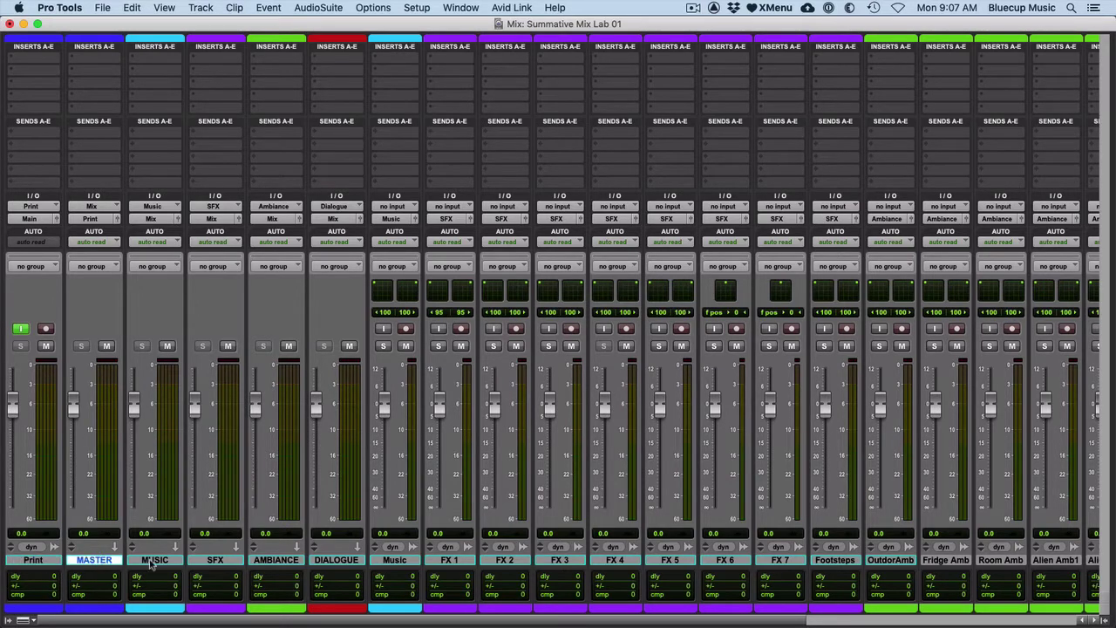
left_click(155, 563)
left_click(343, 563, "shift")
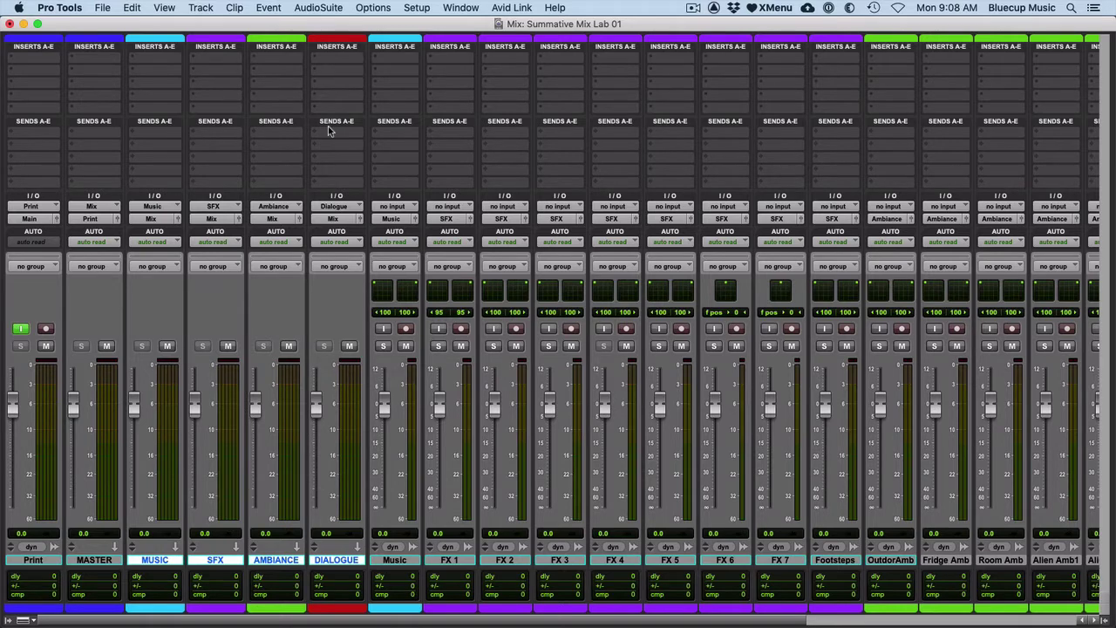
scroll(345, 622, "right", 10)
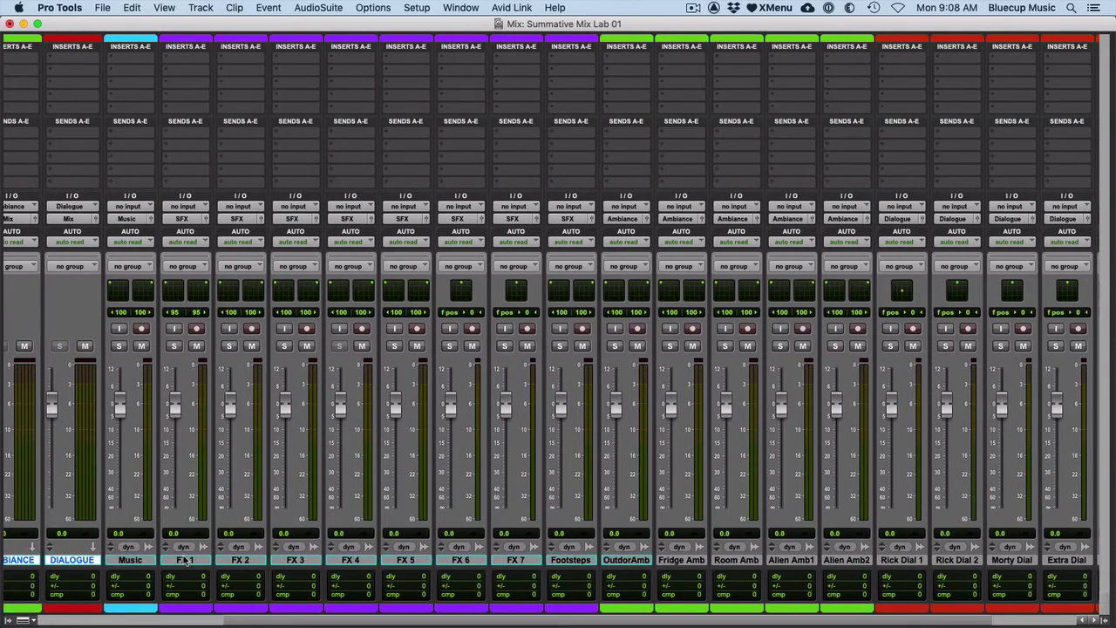
scroll(275, 622, "left", 10)
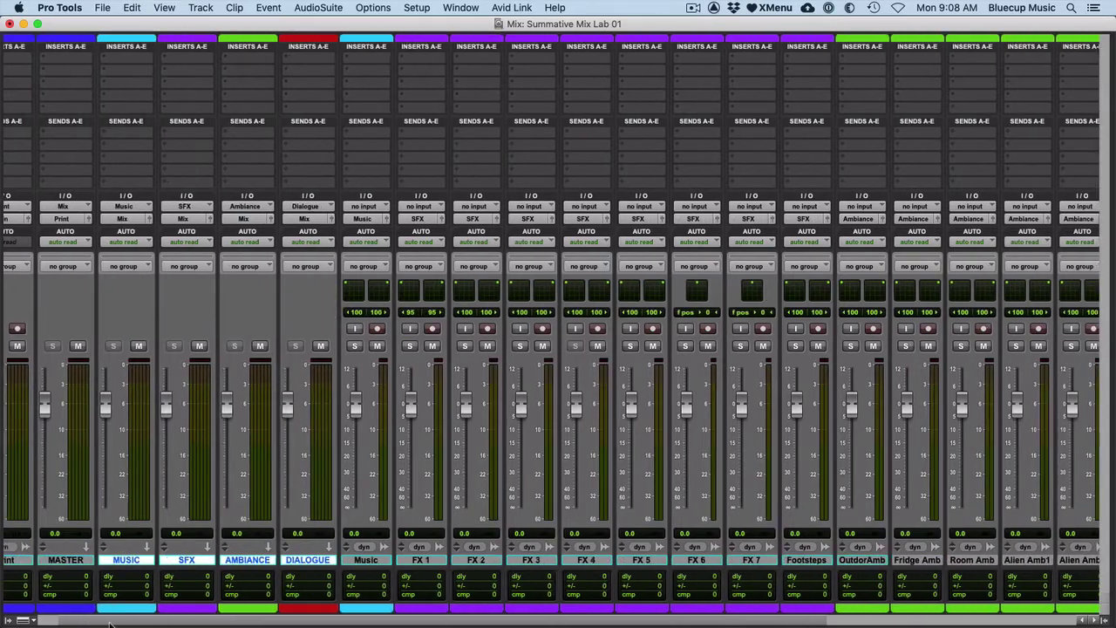
scroll(253, 576, "right", 9)
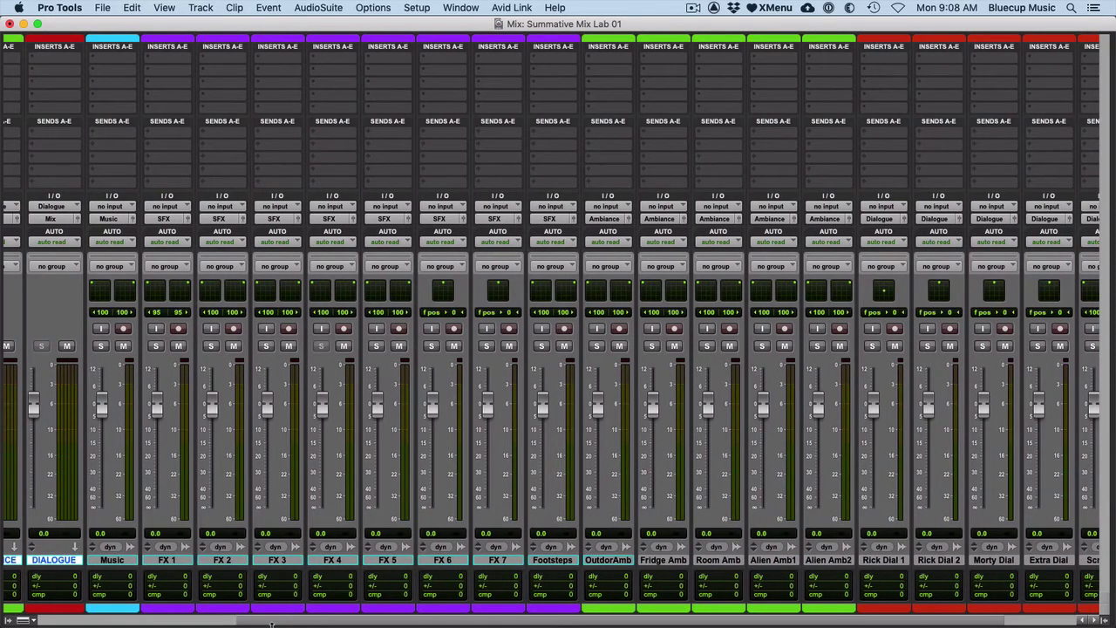
left_click_drag(272, 623, 473, 625)
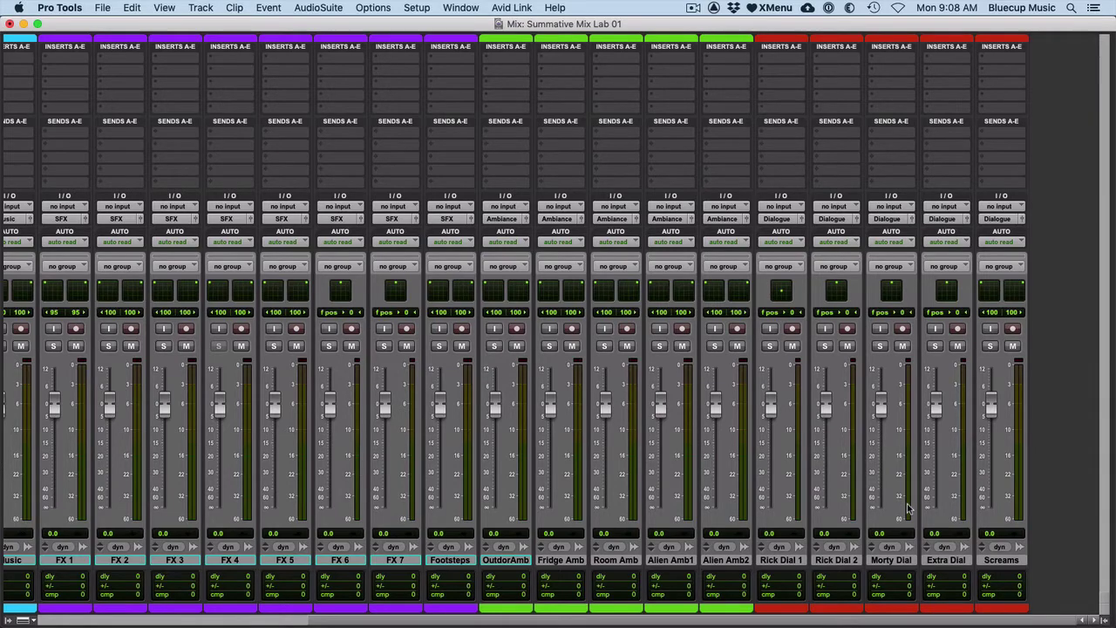
In the Edit window, select the first clip on Rick Dial 2, solo that track and play the clip briefly.
key("super+equal")
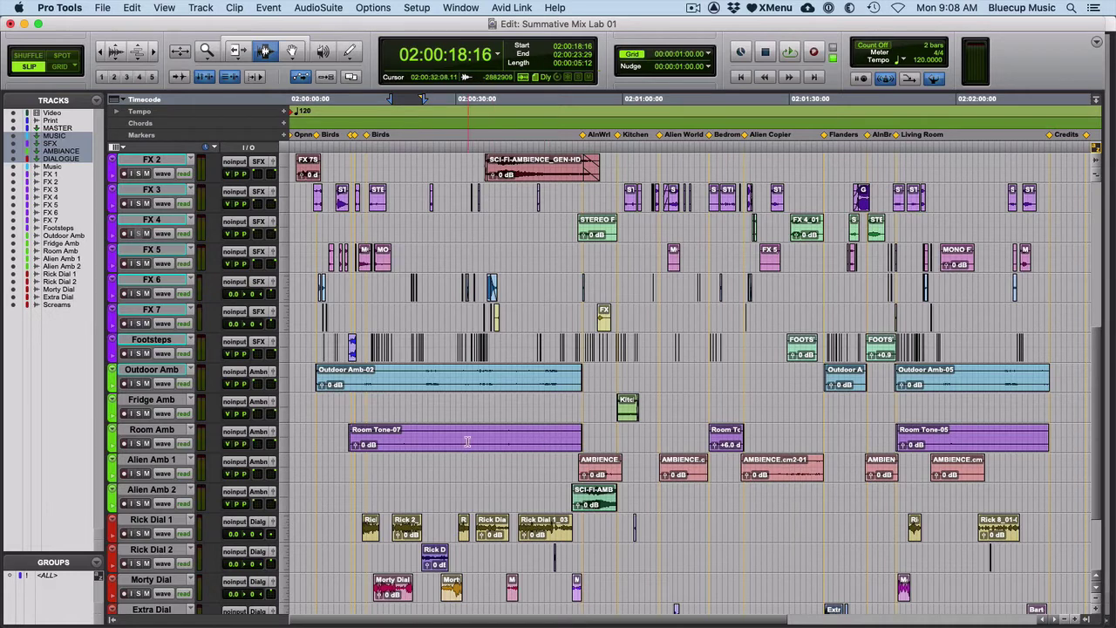
left_click(435, 555)
left_click(435, 561)
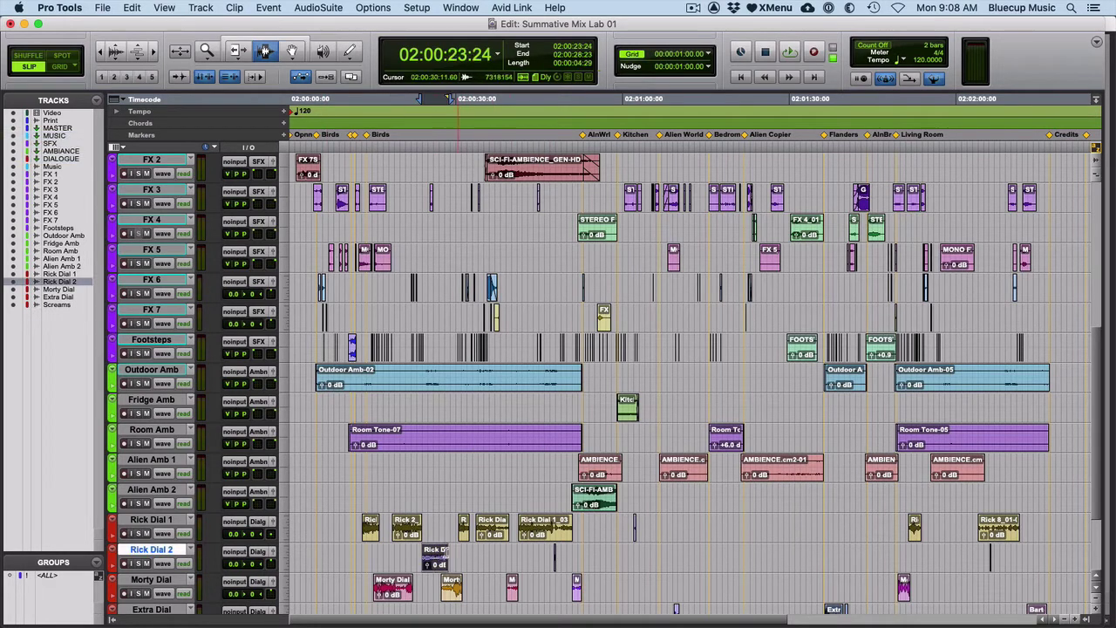
left_click(137, 563)
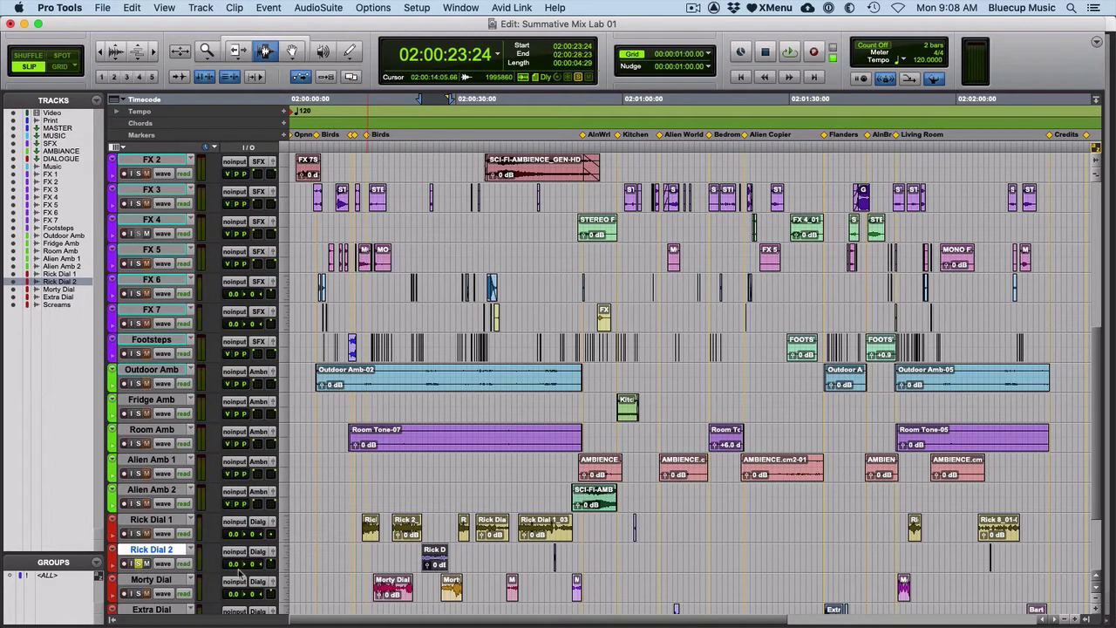
key("space")
key("space")
Return to the Mix window, shift Rick Dial 2's pan slightly off centre and open its surround panner window.
key("super+equal")
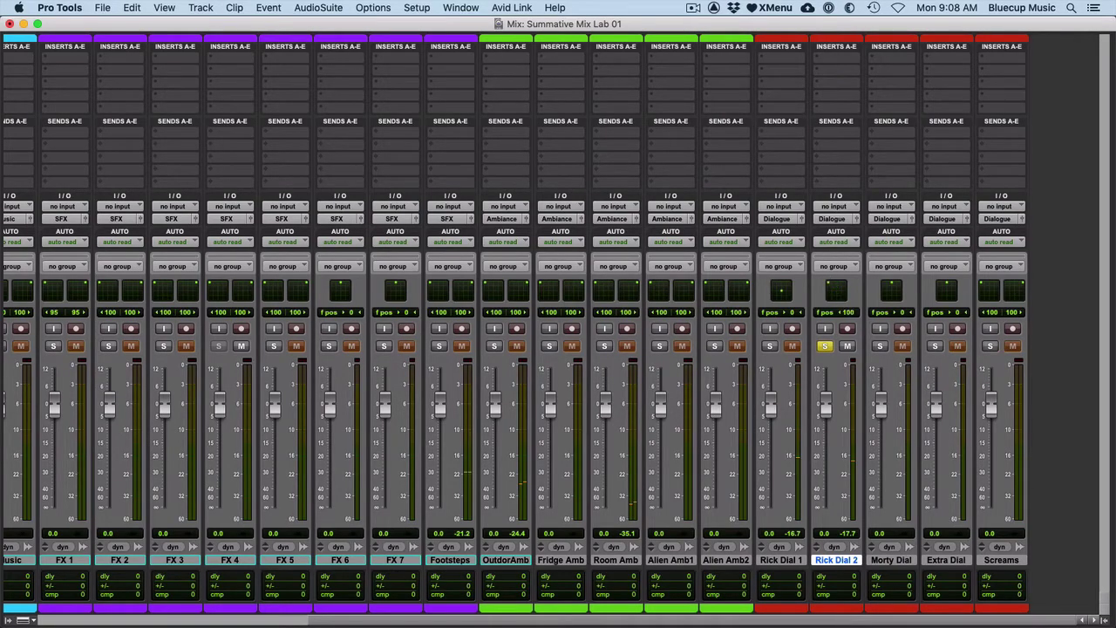
mouse_move(835, 290)
left_mouse_down()
mouse_move(835, 270)
mouse_move(835, 305)
left_mouse_up()
left_click(856, 221)
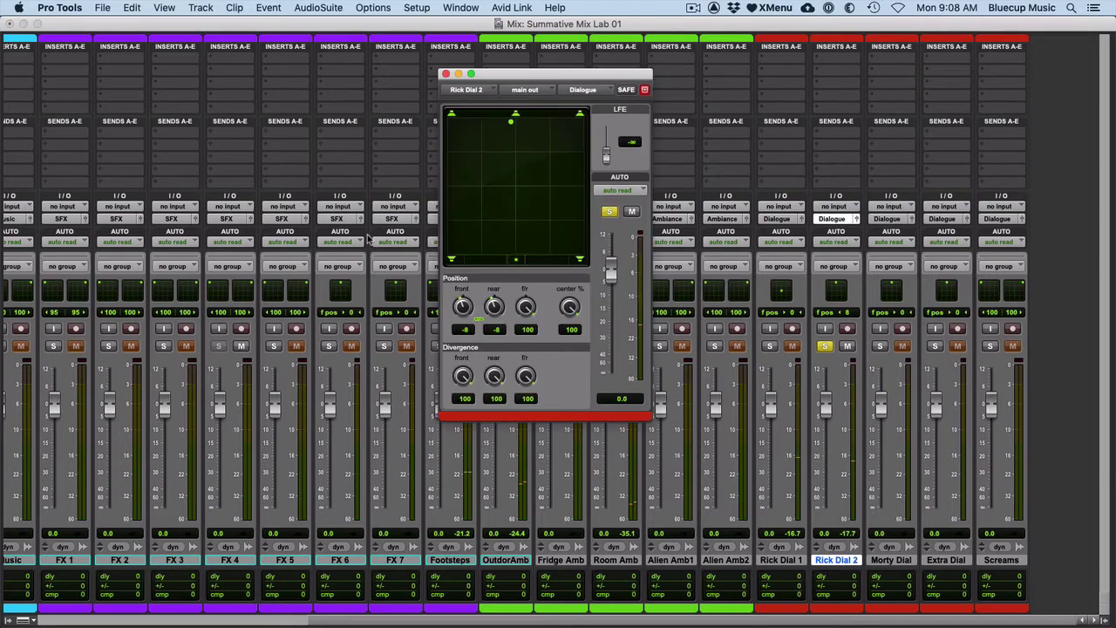
Move Rick Dial 2's pan point to mid-room with unlinked positions: front -10, rear -22 and f/r 0.
left_click_drag(511, 122, 515, 161)
mouse_move(461, 310)
left_mouse_down()
mouse_move(461, 265)
mouse_move(461, 346)
mouse_move(463, 293)
left_mouse_up()
left_click_drag(558, 166, 514, 183)
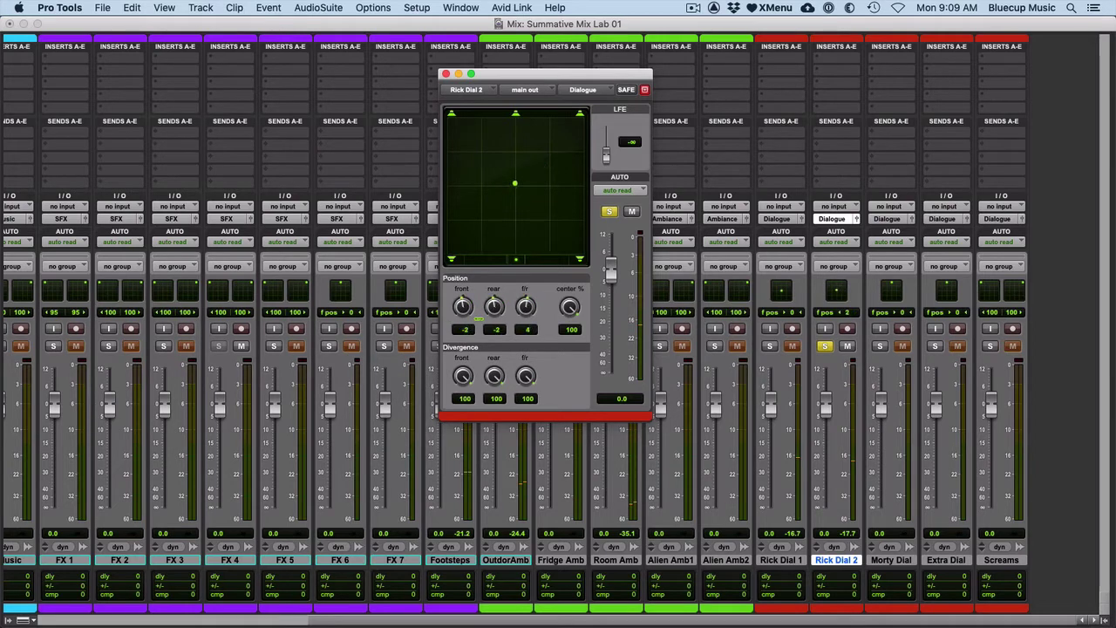
left_click_drag(472, 292, 523, 305)
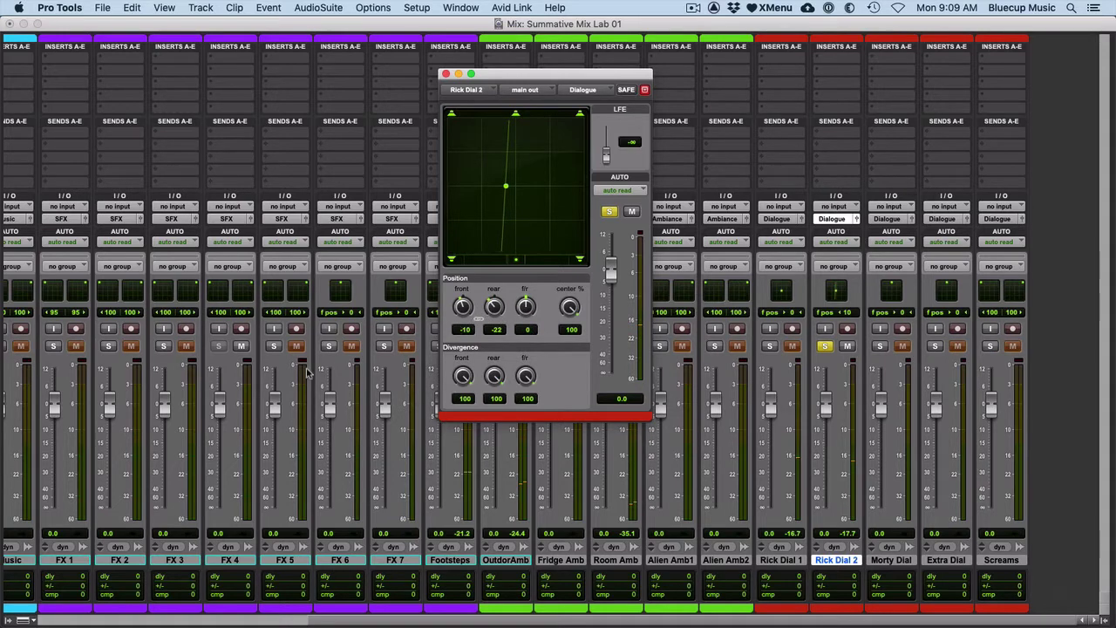
Open the FX 5 panner, unlink its two channels to set the second one's front and rear positions to 90, and relink them.
left_click(304, 218)
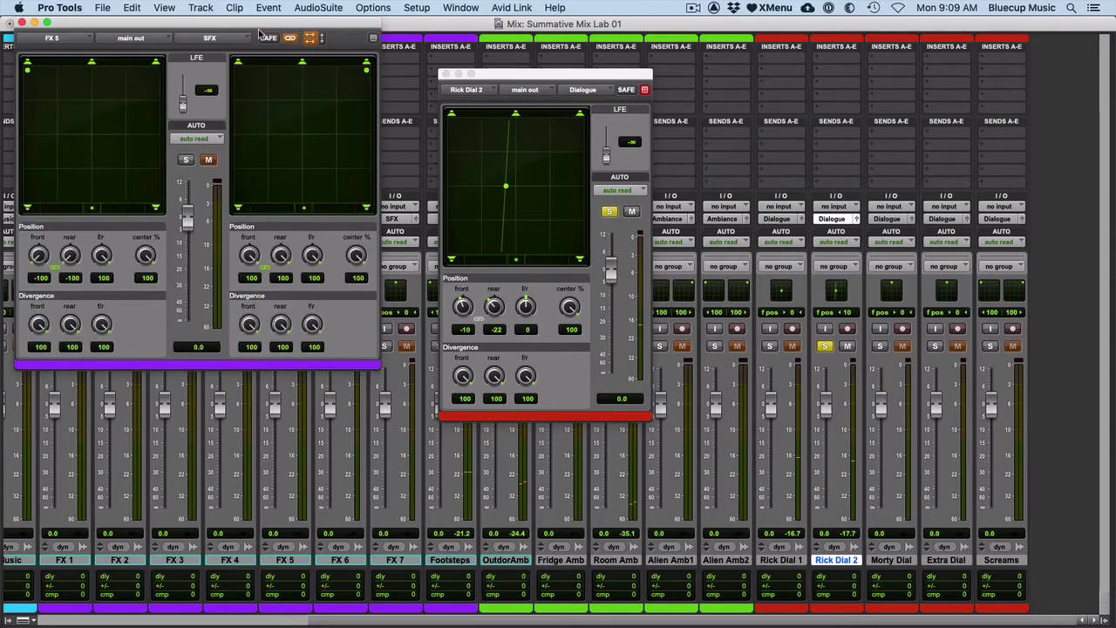
left_click_drag(253, 26, 282, 71)
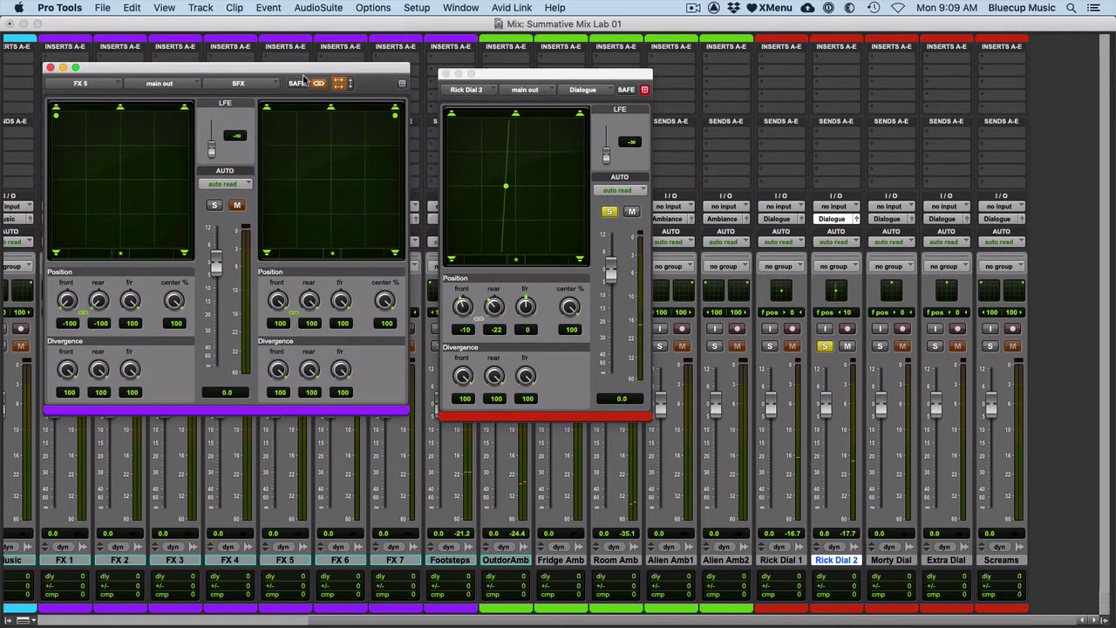
mouse_move(54, 120)
left_mouse_down()
mouse_move(126, 121)
mouse_move(54, 113)
left_mouse_up()
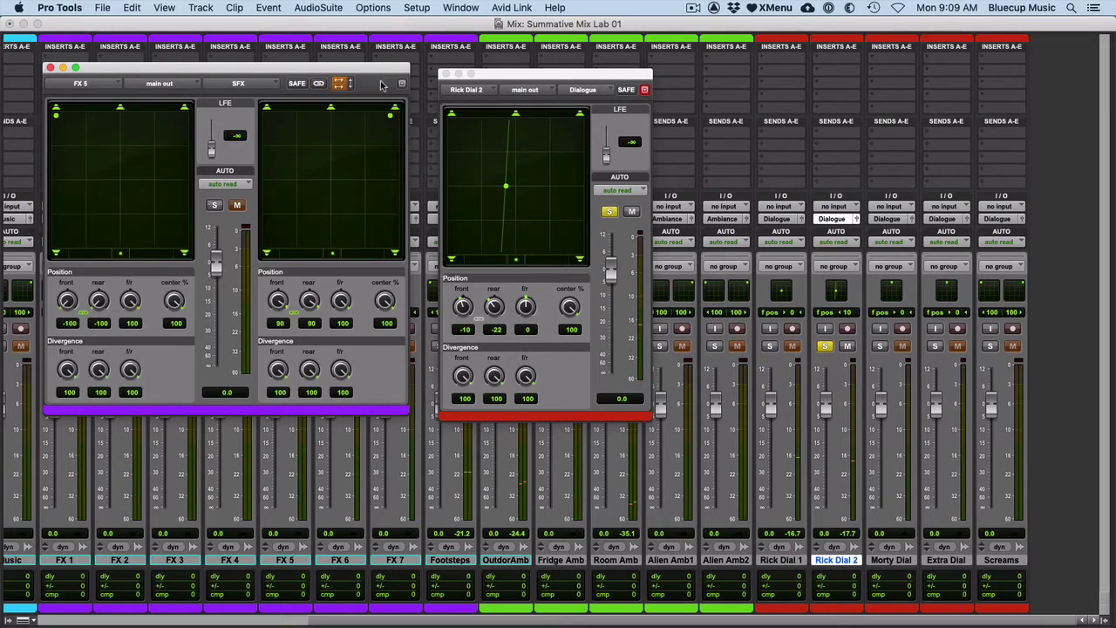
left_click(318, 83)
Pan Rick Dial 2 to the front centre with a center percentage of 47, and close the FX 5 panner.
left_click_drag(568, 75, 597, 56)
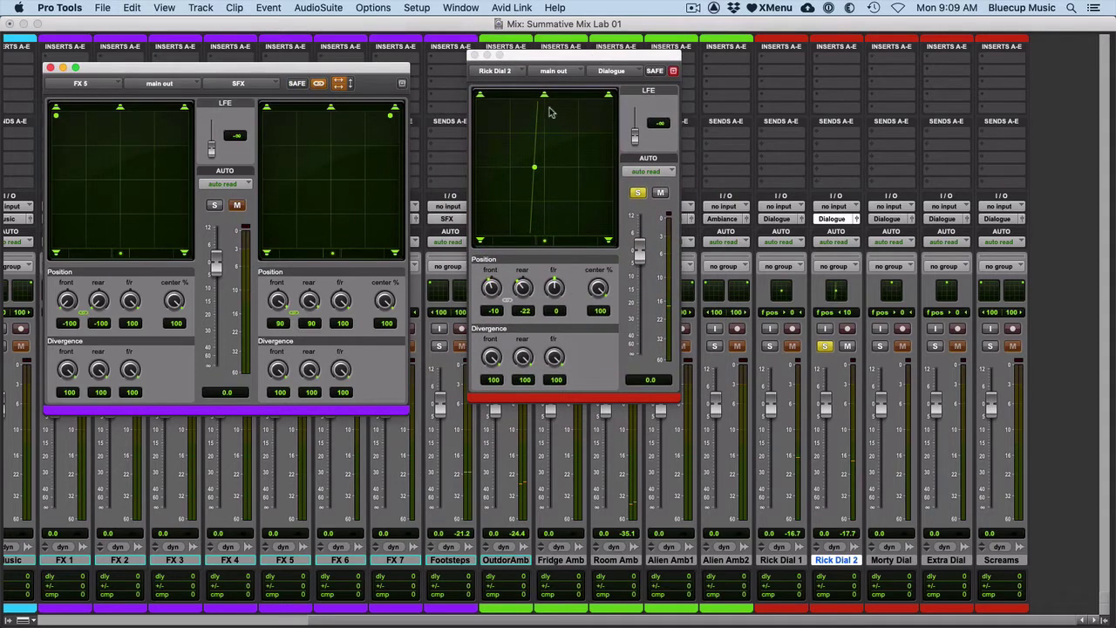
left_click_drag(534, 167, 544, 103)
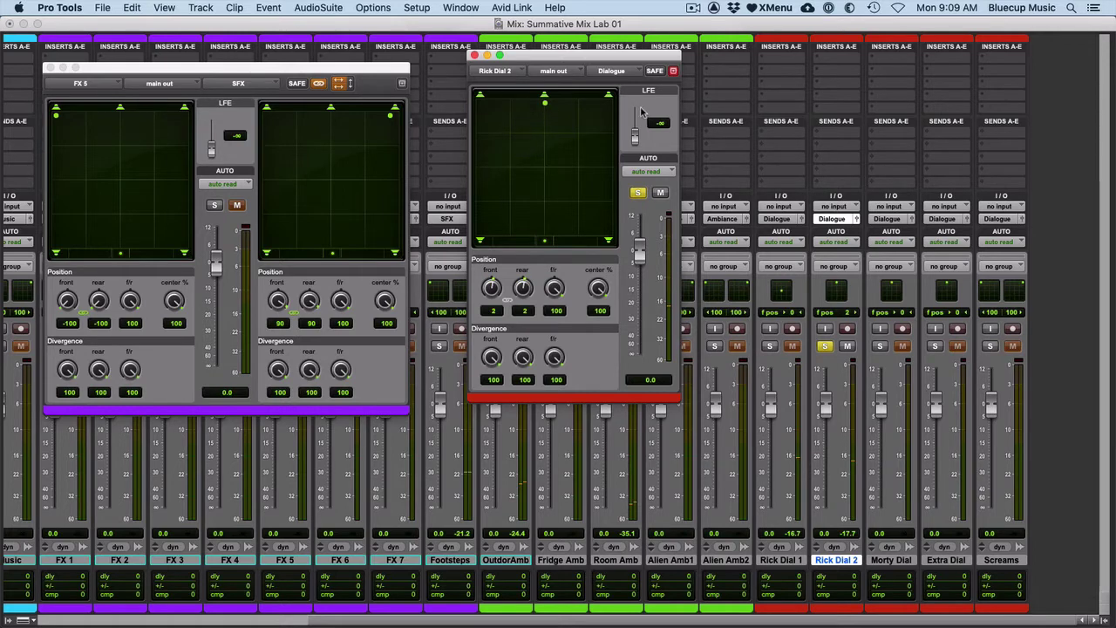
left_click_drag(608, 295, 604, 254)
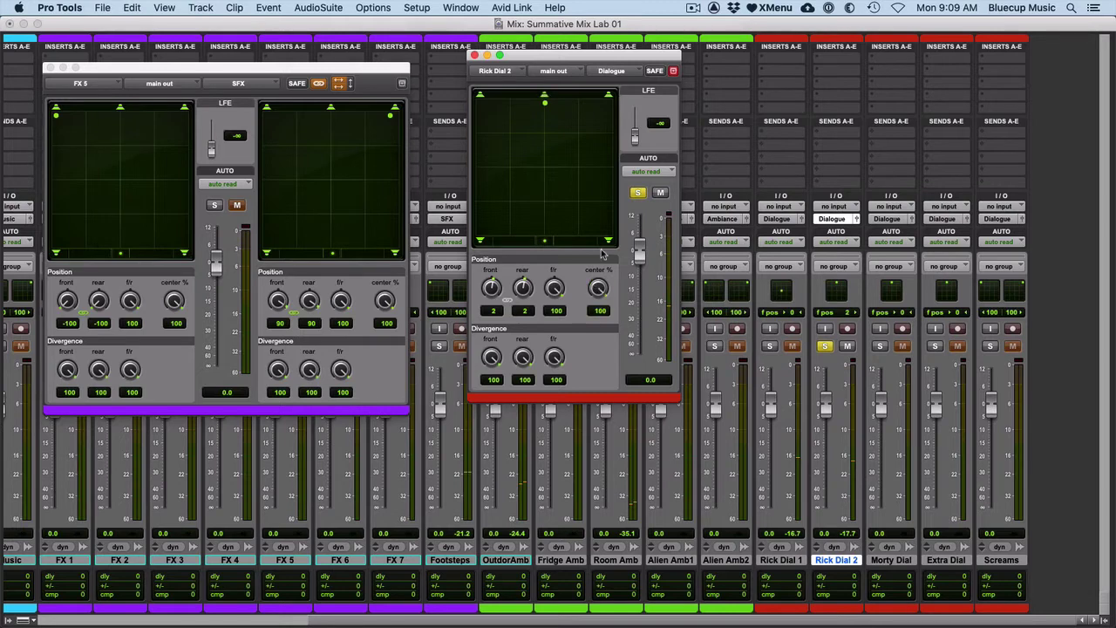
left_click_drag(544, 103, 545, 102)
left_click_drag(594, 288, 578, 194)
left_click_drag(323, 68, 526, 487)
left_click(261, 487)
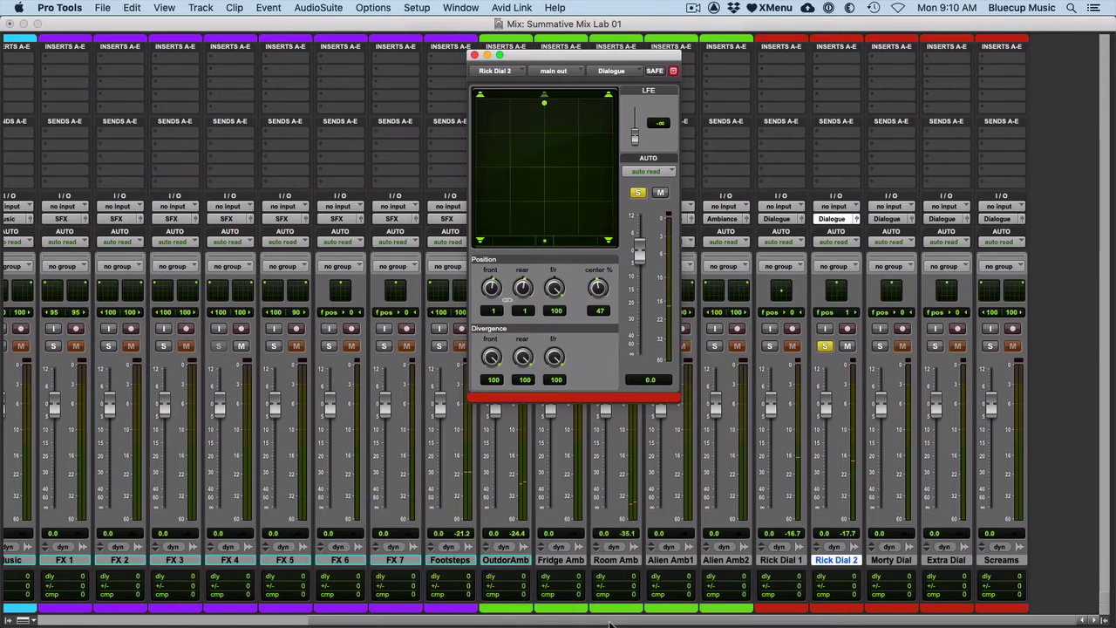
Compare Rick Dial 2's center percentage at 0 and at 100 on the Print, MASTER and DIALOGUE meters during playback.
scroll(599, 620, "left", 10)
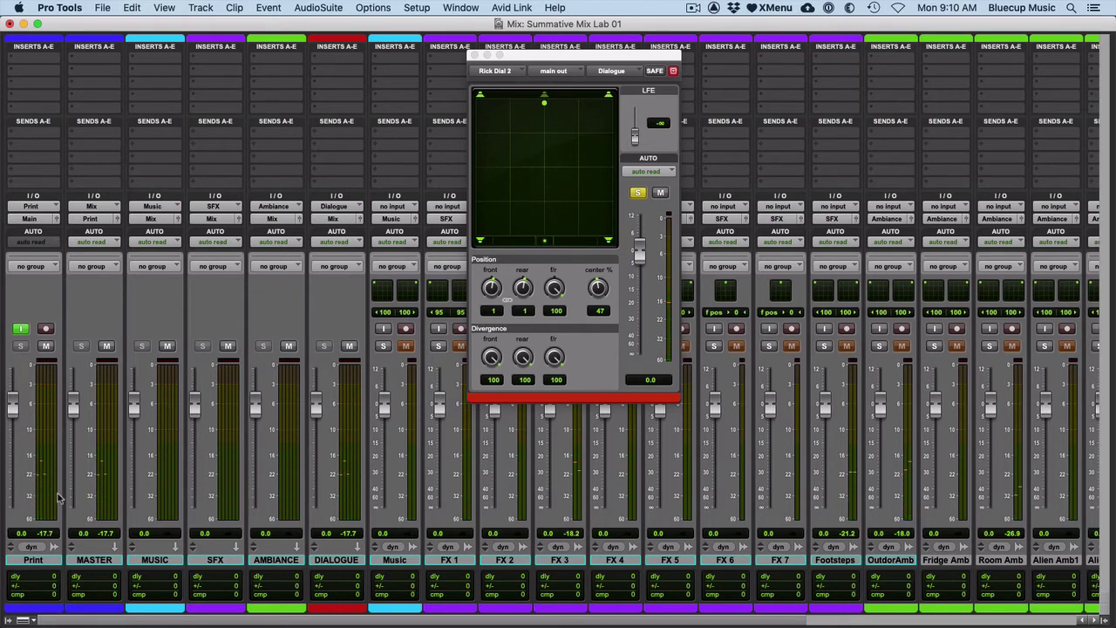
left_click(598, 288, "alt")
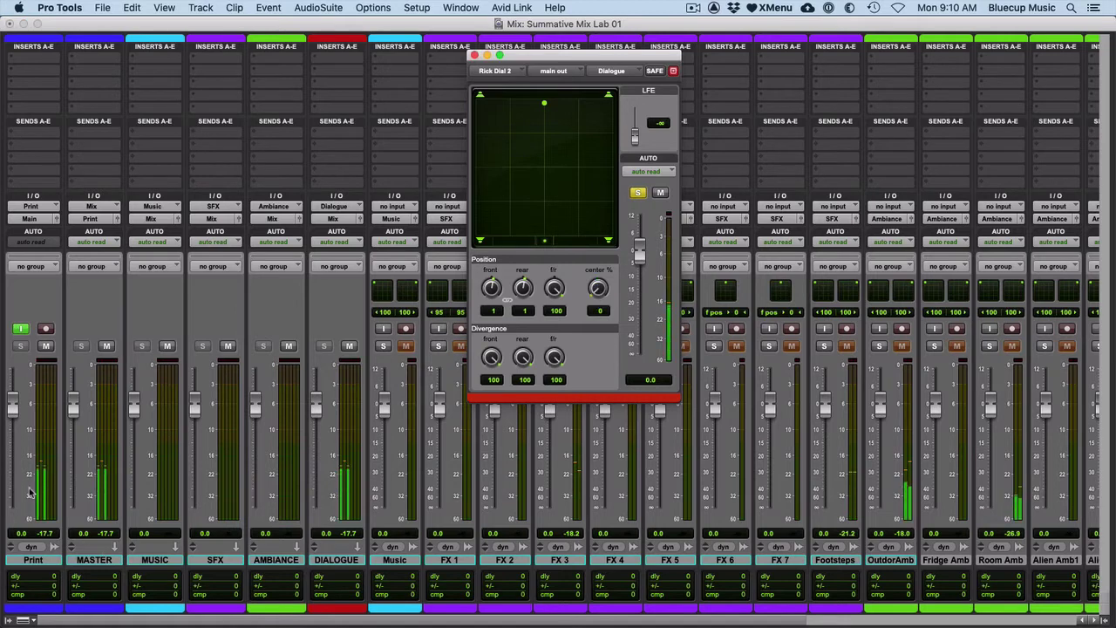
left_click_drag(598, 289, 563, 116)
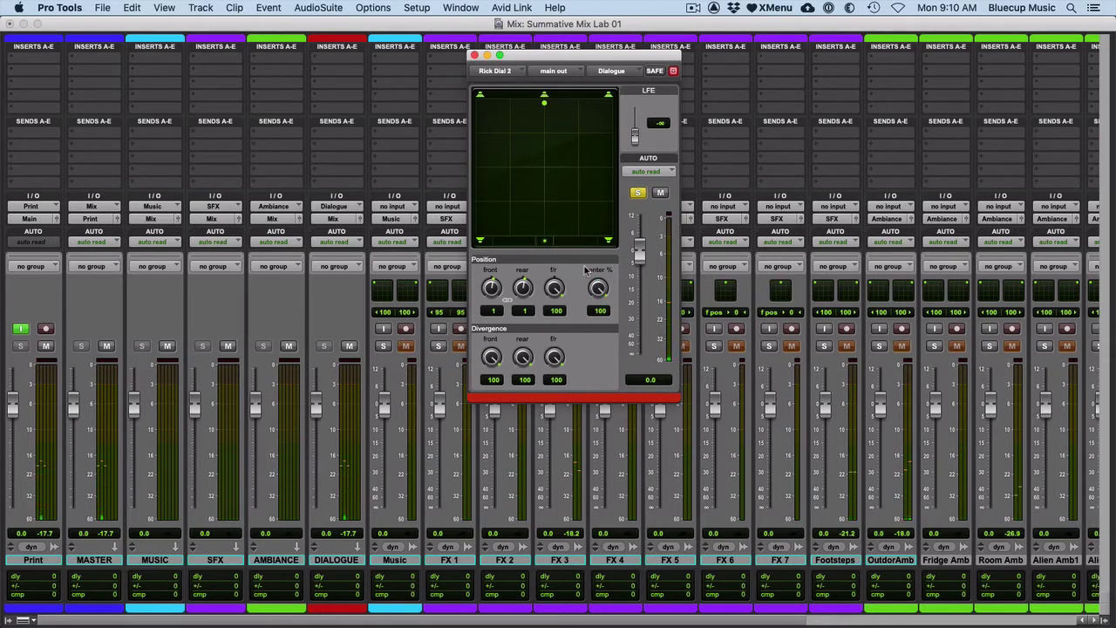
Set Rick Dial 2's center percentage to 60 and try out its pan position and divergence controls.
left_click_drag(598, 288, 573, 323)
left_click_drag(544, 103, 547, 159)
left_click_drag(493, 360, 511, 302)
left_click_drag(556, 357, 528, 290)
Set Rick Dial 2's LFE level to -12.5 and its pan position to front and rear 2 with f/r -5.
mouse_move(637, 136)
left_mouse_down()
mouse_move(635, 112)
mouse_move(636, 139)
left_mouse_up()
left_click_drag(636, 137, 635, 129)
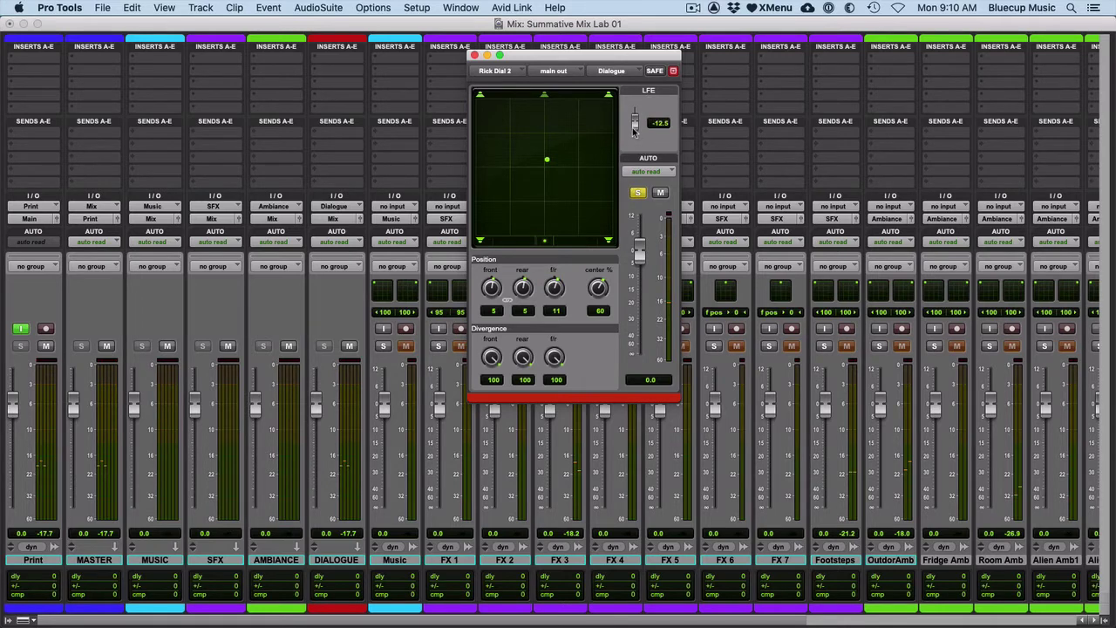
mouse_move(546, 156)
left_mouse_down()
mouse_move(577, 180)
mouse_move(500, 137)
mouse_move(545, 173)
left_mouse_up()
Set Rick Dial 2's automation mode to touch, with its panner moved aside, and bring up the Edit window.
left_click_drag(639, 54, 407, 155)
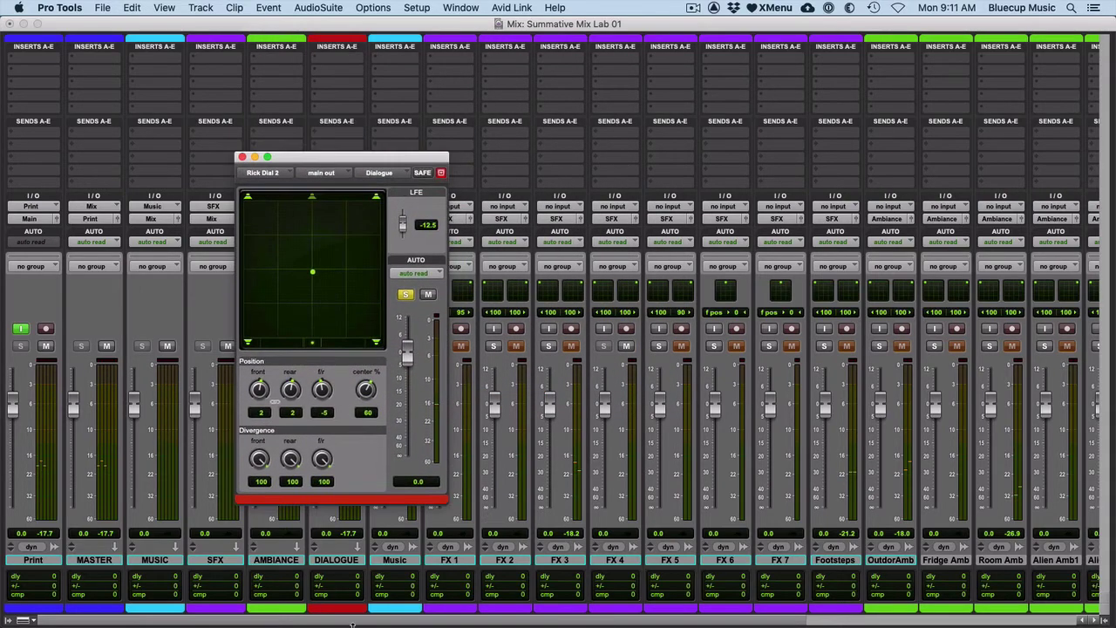
left_click_drag(347, 624, 671, 624)
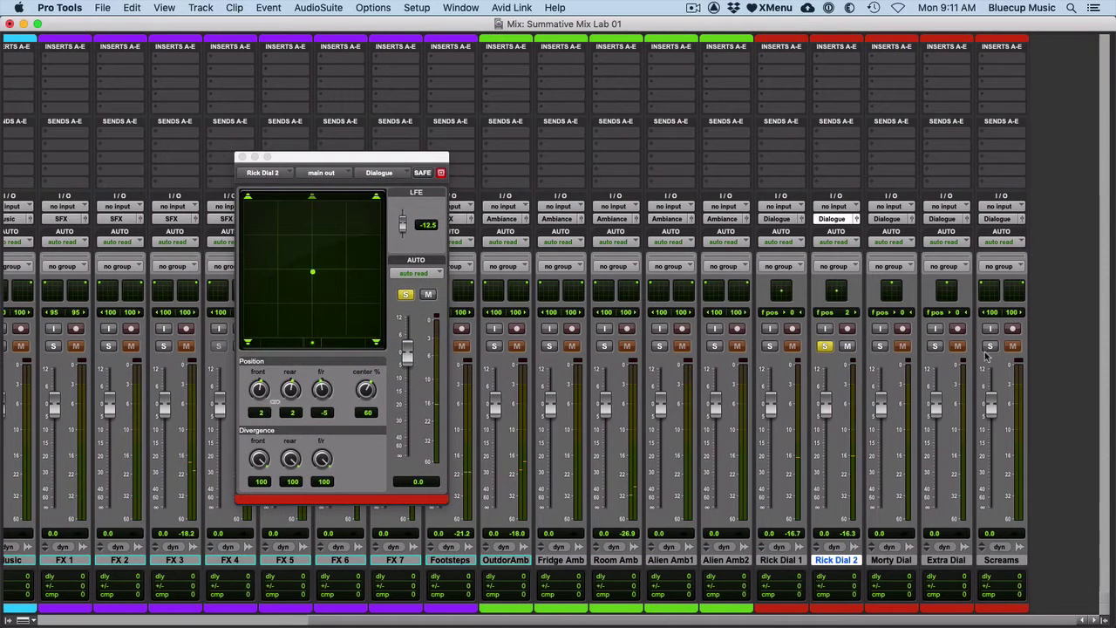
left_click(835, 241)
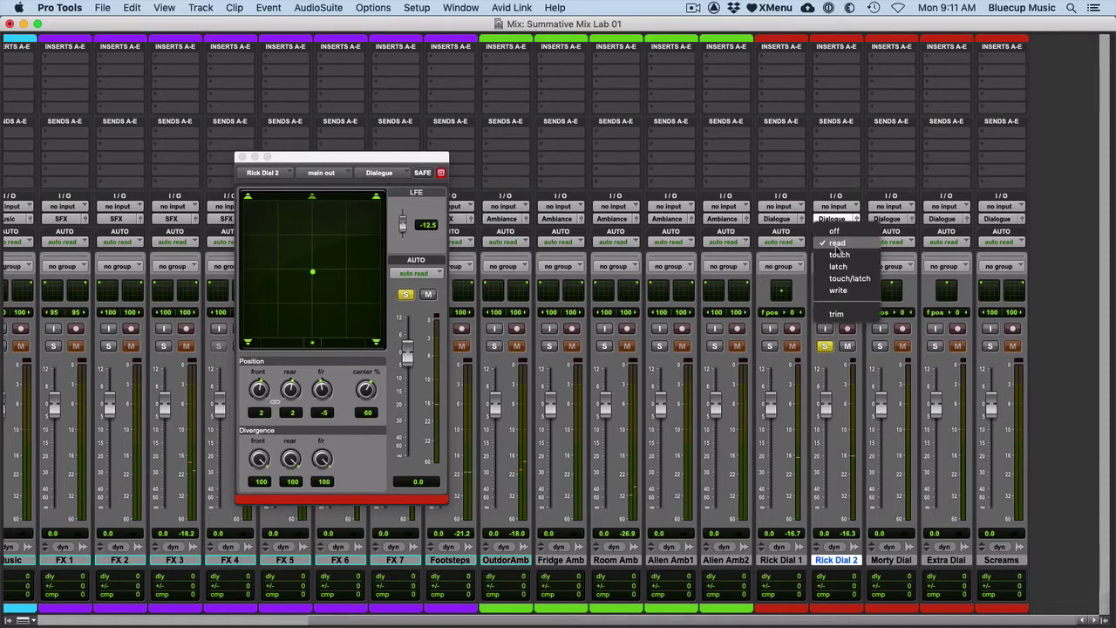
left_click(839, 253)
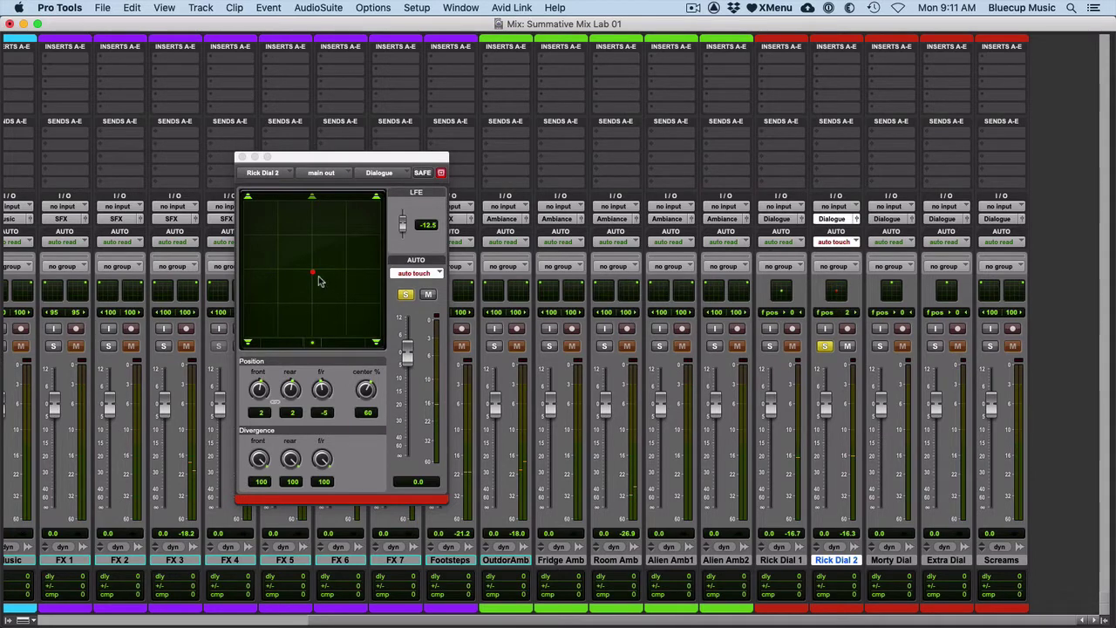
left_click_drag(318, 280, 348, 291)
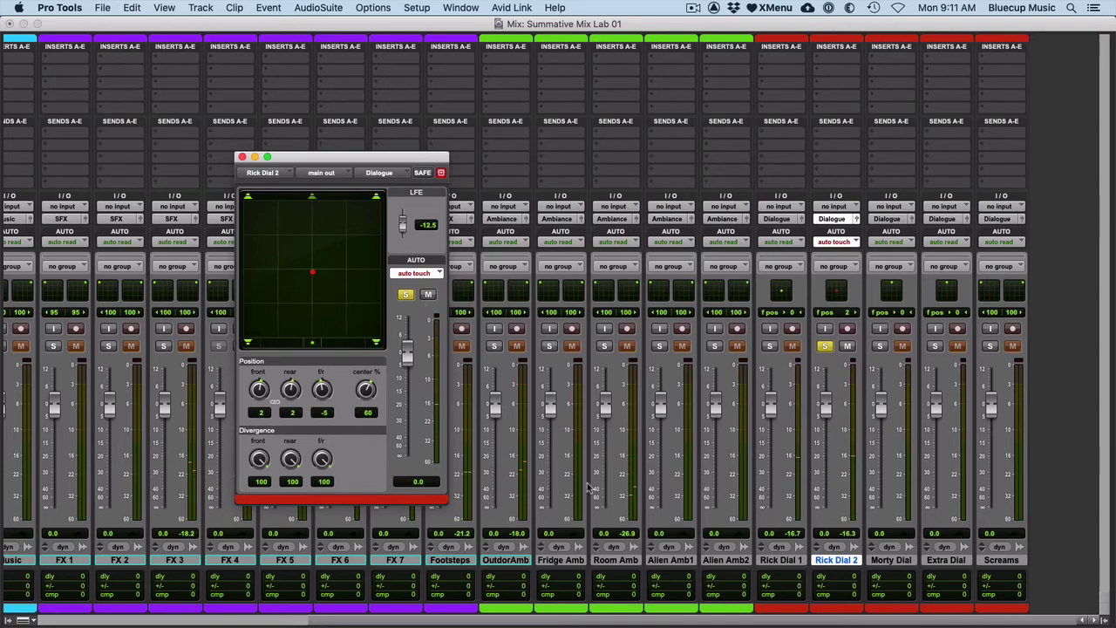
key("super+equal")
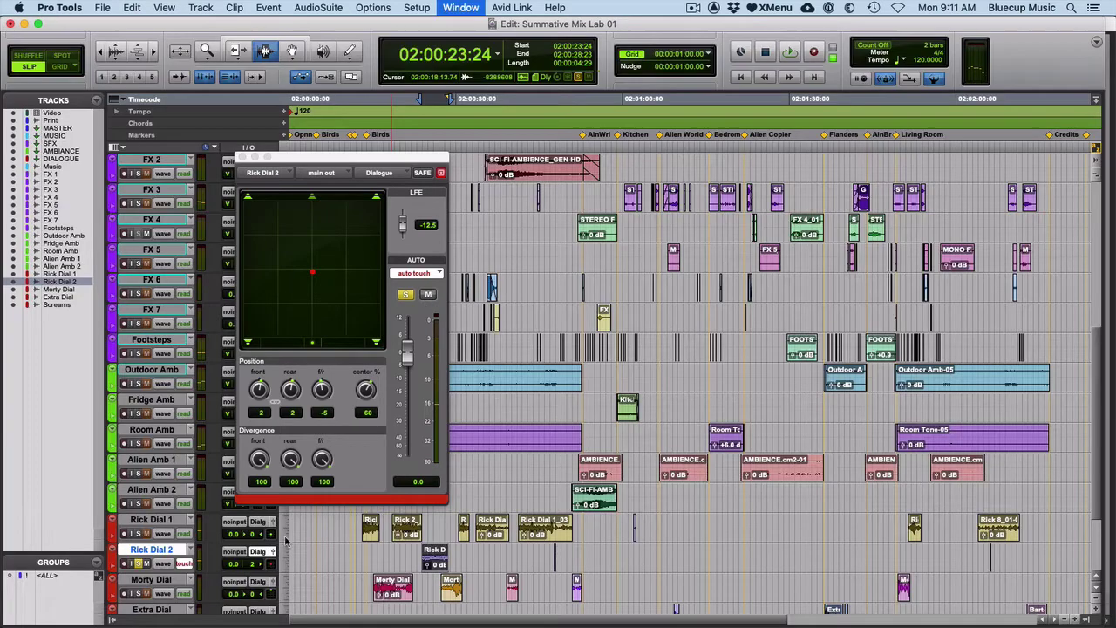
Examine Rick Dial 2's automation lanes for all pan types with its panner closed, and collapse the lanes.
left_click(112, 565)
scroll(182, 548, "down", 2)
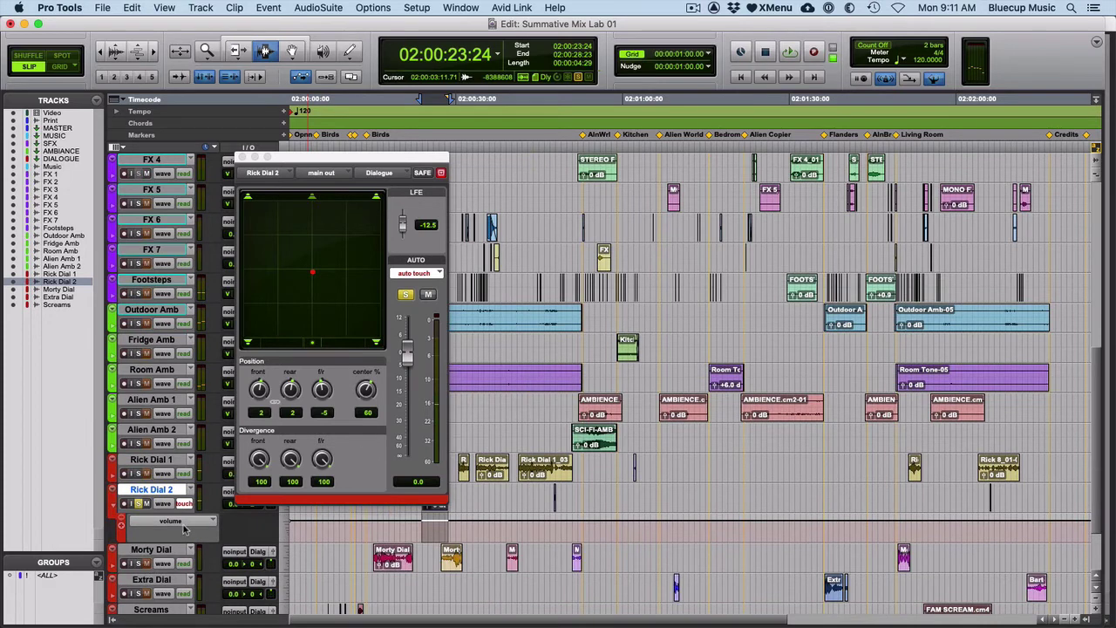
left_click(183, 529)
mouse_move(166, 572)
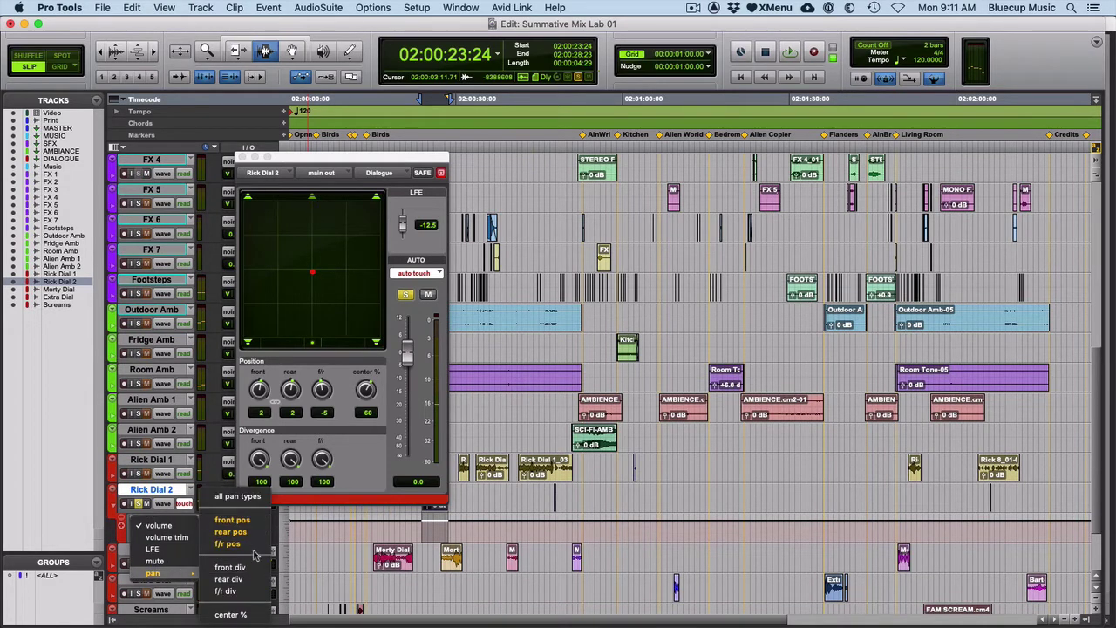
left_click(249, 499)
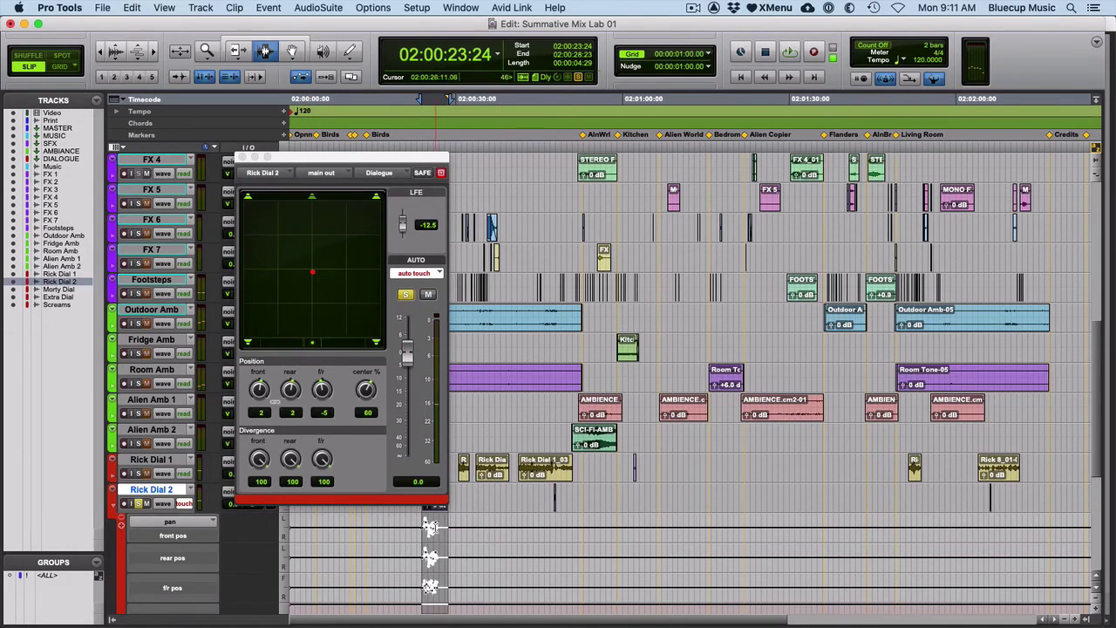
left_click(244, 156)
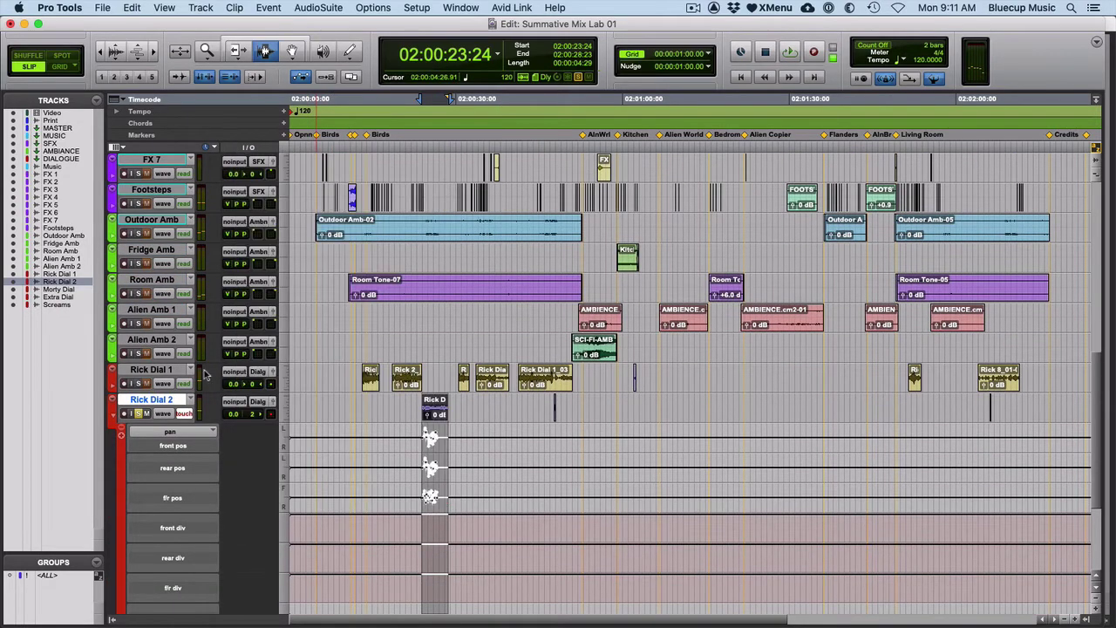
left_click(115, 421)
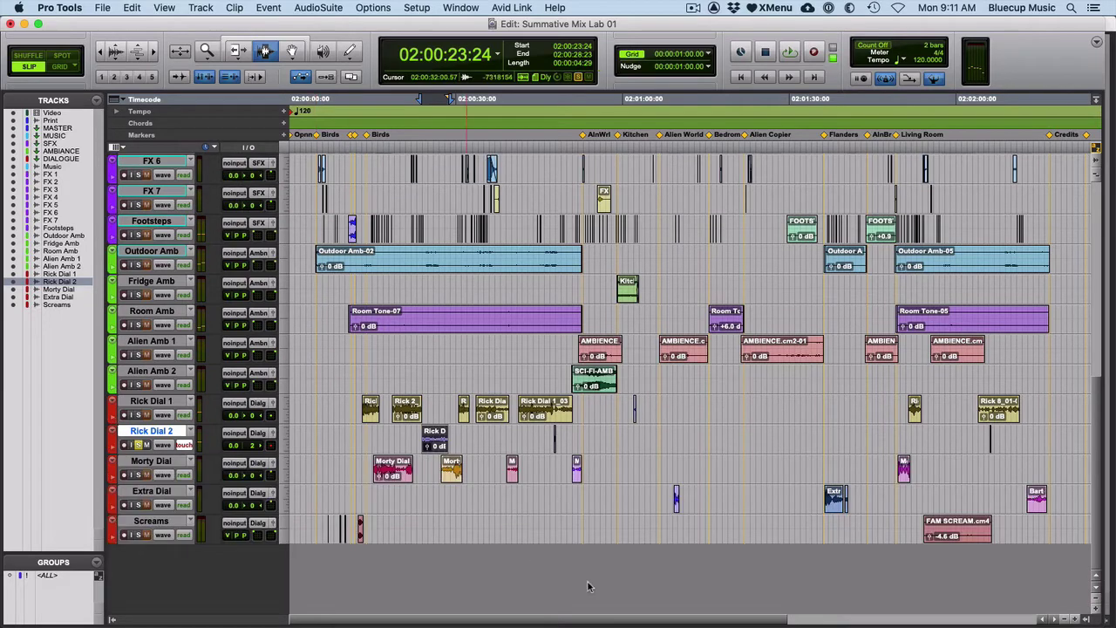
Review the panner grids of the submix, music, effects, ambience and dialogue tracks in the Mix window.
key("super+equal")
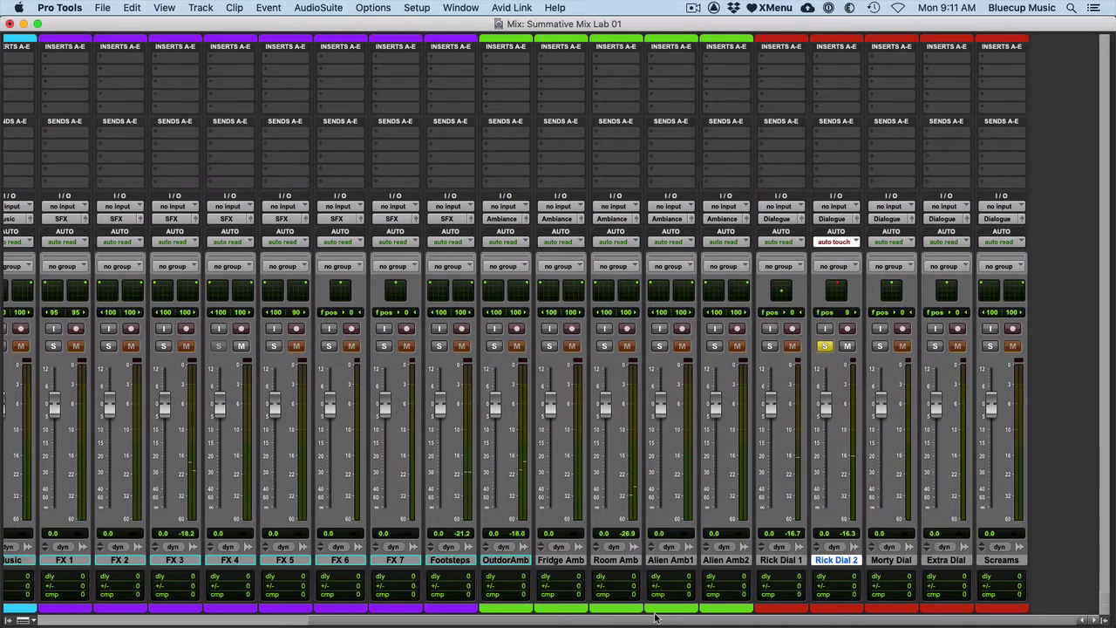
scroll(655, 621, "left", 3)
scroll(660, 624, "right", 3)
left_click_drag(621, 625, 413, 624)
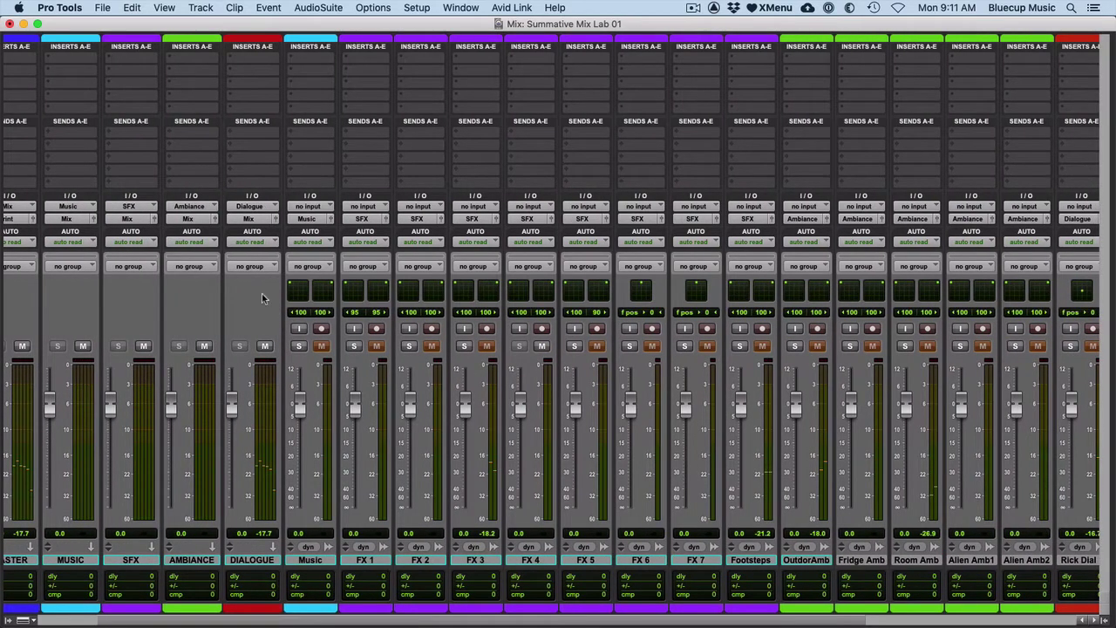
left_click_drag(298, 293, 298, 293)
left_click_drag(495, 623, 634, 626)
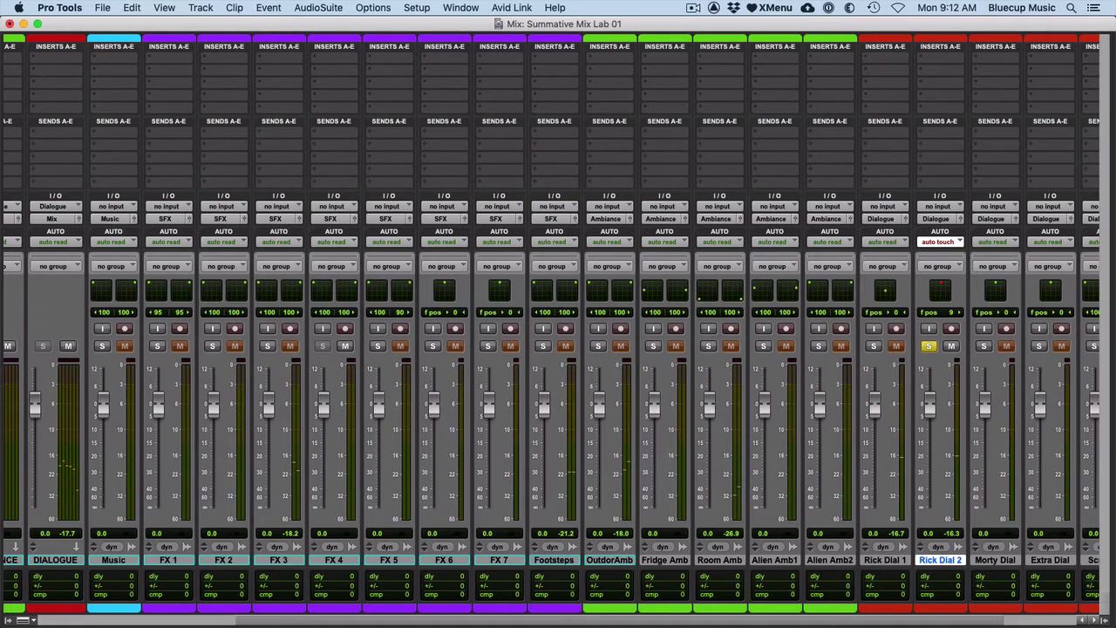
left_click(615, 623)
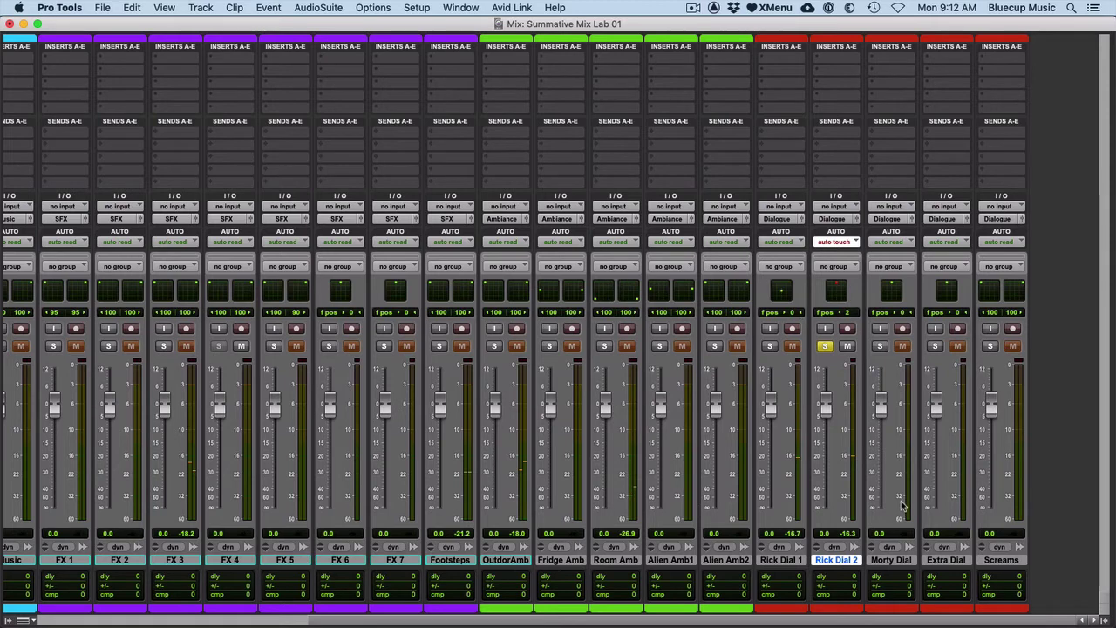
Create one new mono Aux Input track directly after Rick Dial 2.
left_click(880, 562)
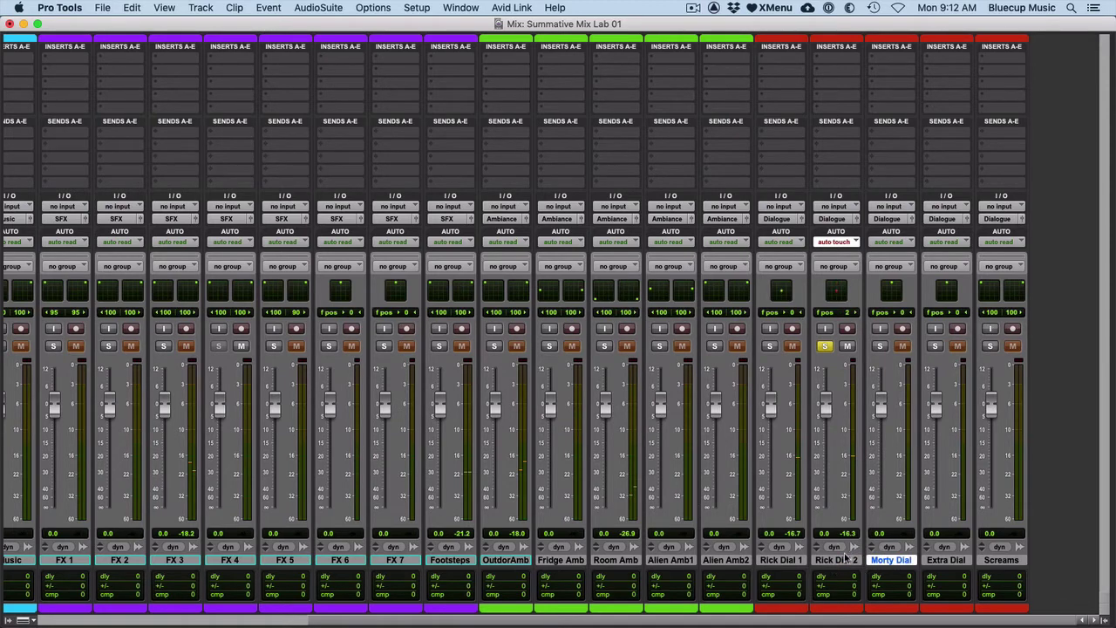
left_click(844, 559)
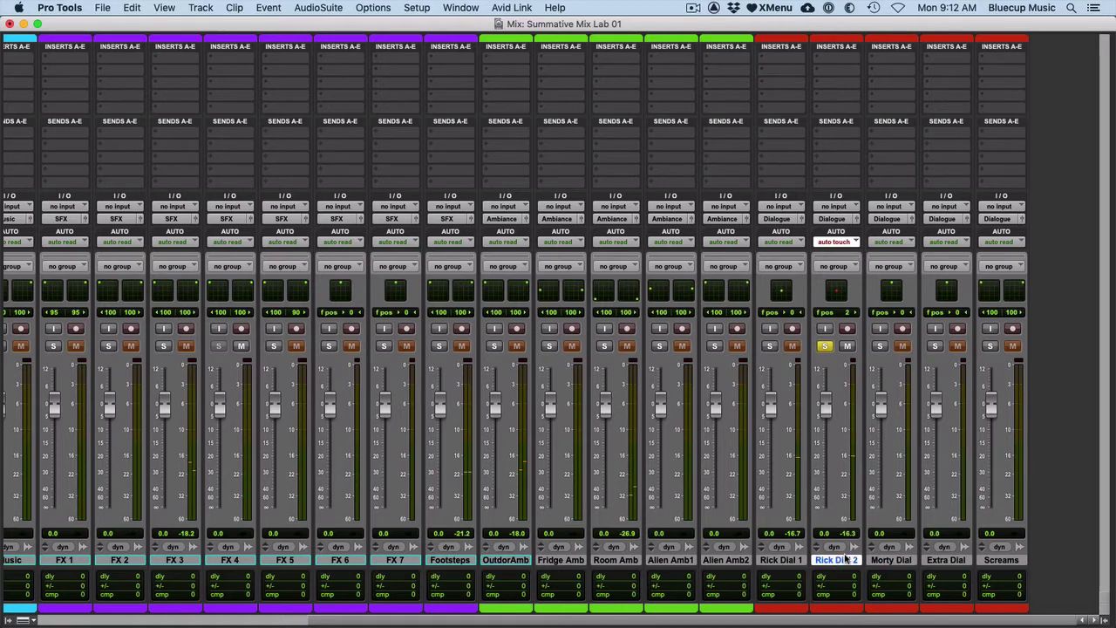
key("super+shift+n")
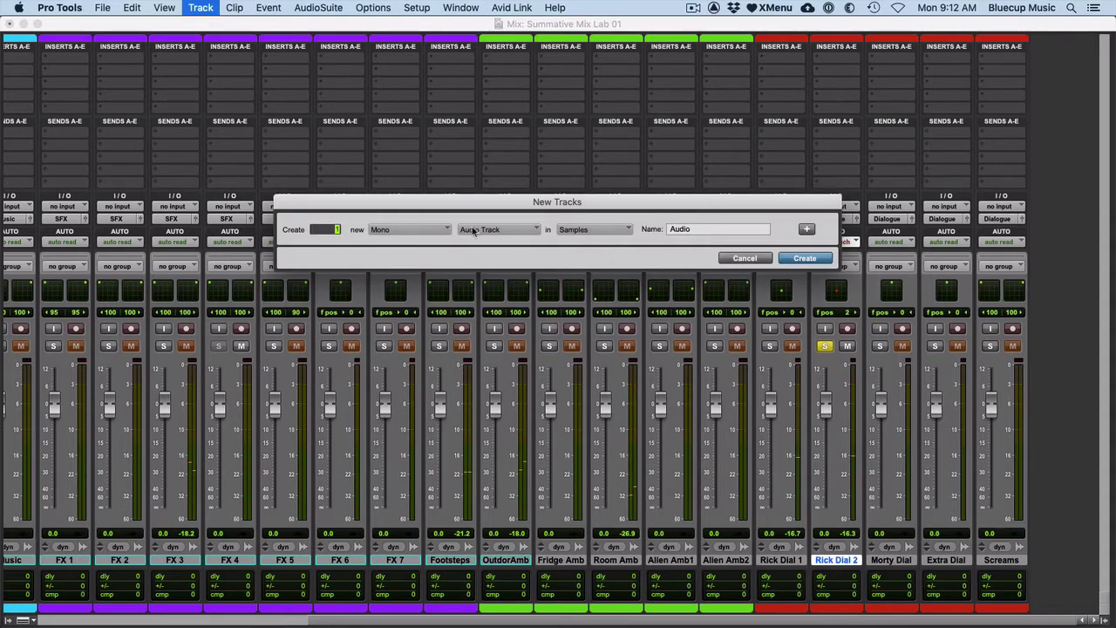
left_click(419, 231)
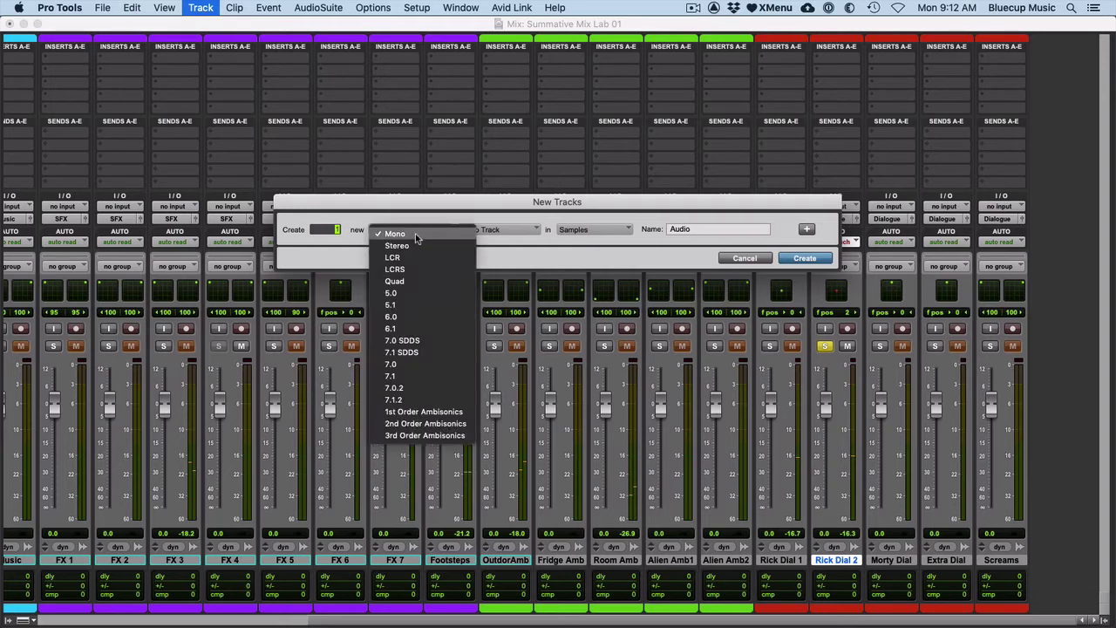
left_click(413, 233)
left_click(499, 230)
left_click(492, 246)
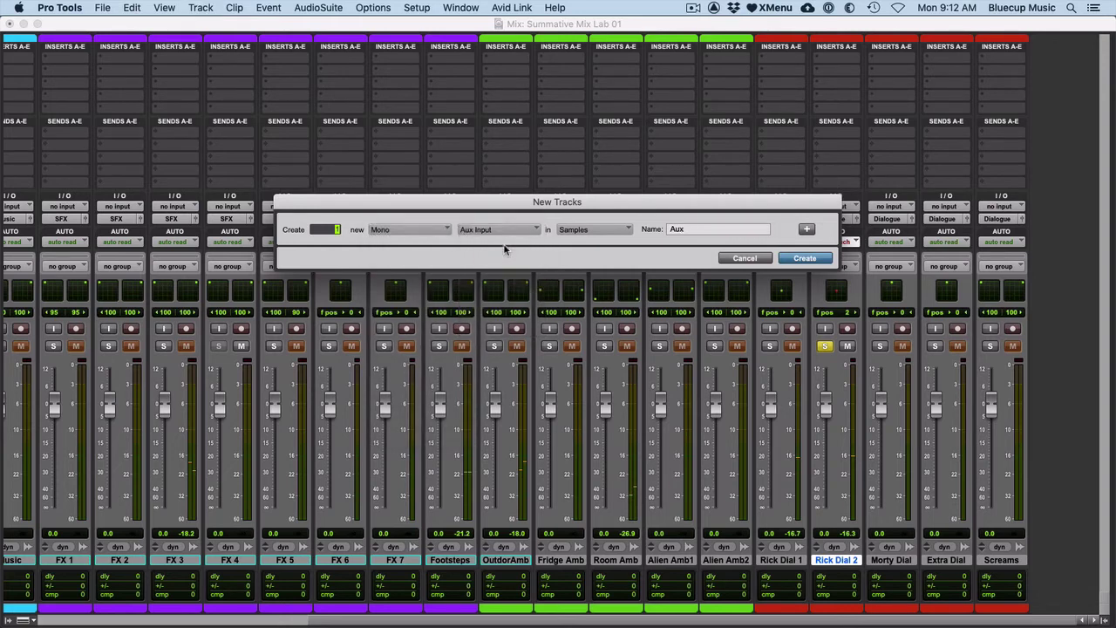
left_click(805, 258)
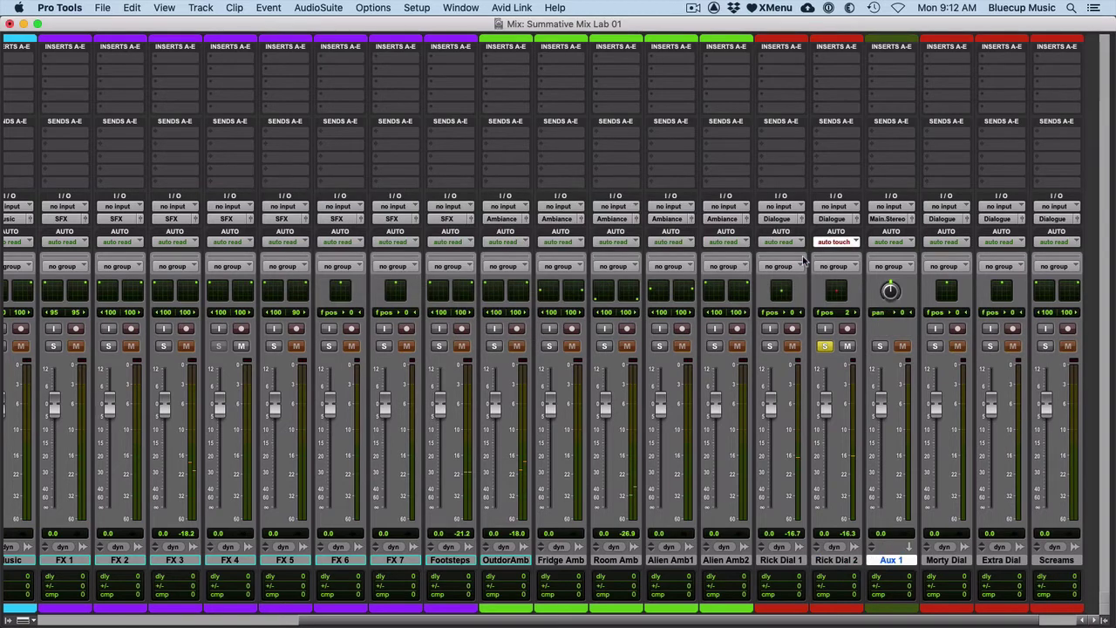
Route Aux 1's output to the Mix (5.1) bus and make the track solo safe.
left_click(893, 220)
mouse_move(893, 233)
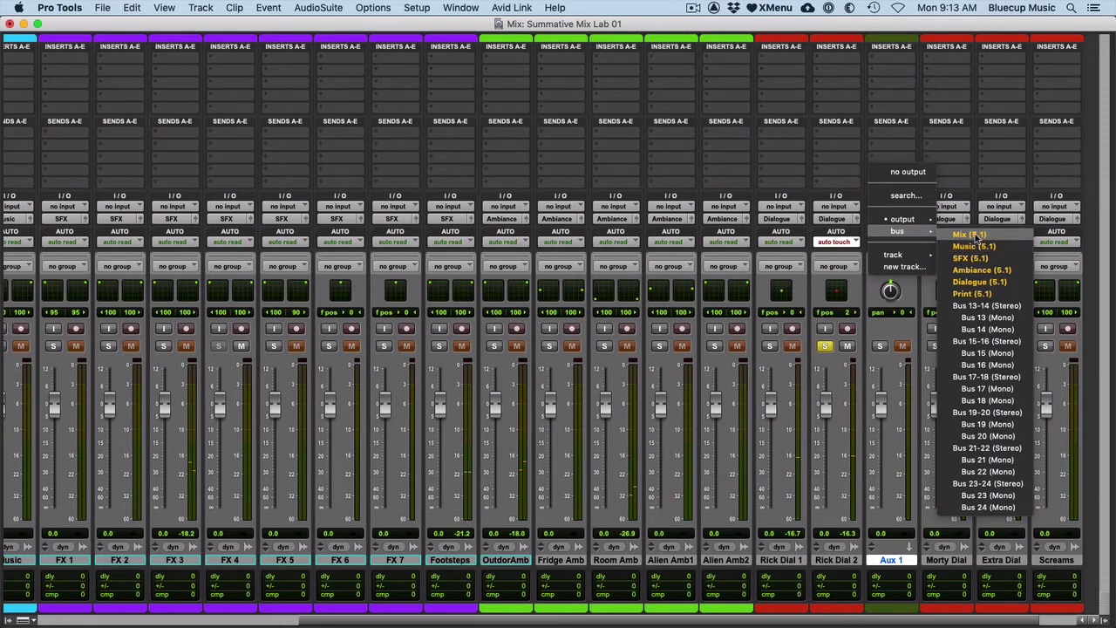
left_click(980, 235)
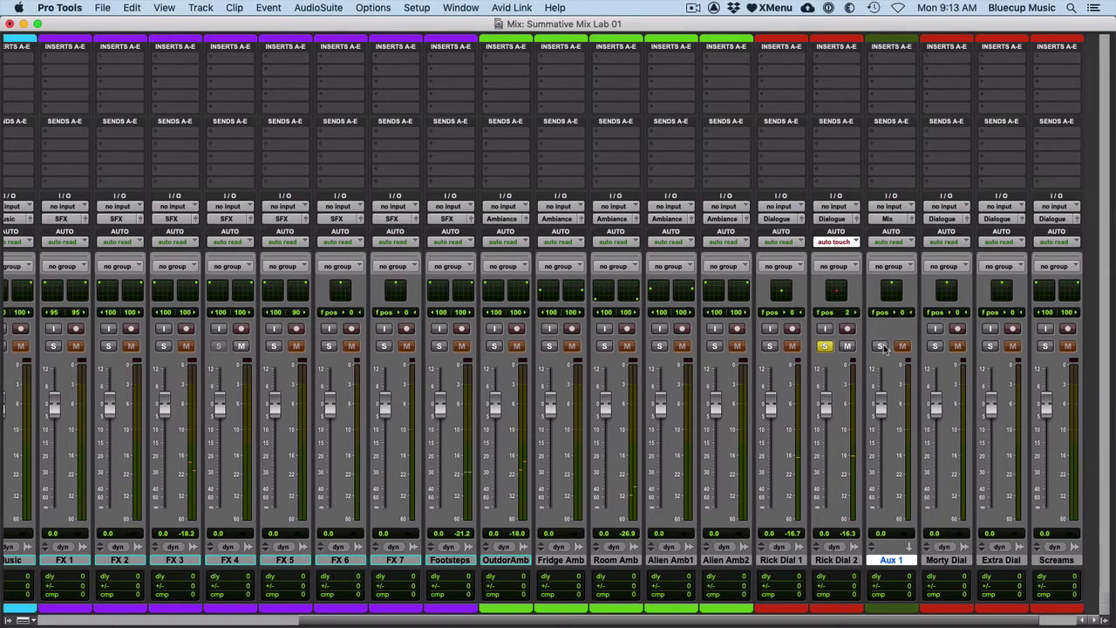
left_click(881, 346, "super")
Insert the ReVibe II (mono/5.1) reverb on Aux 1 and move its window clear of the dialogue tracks.
left_click(887, 70)
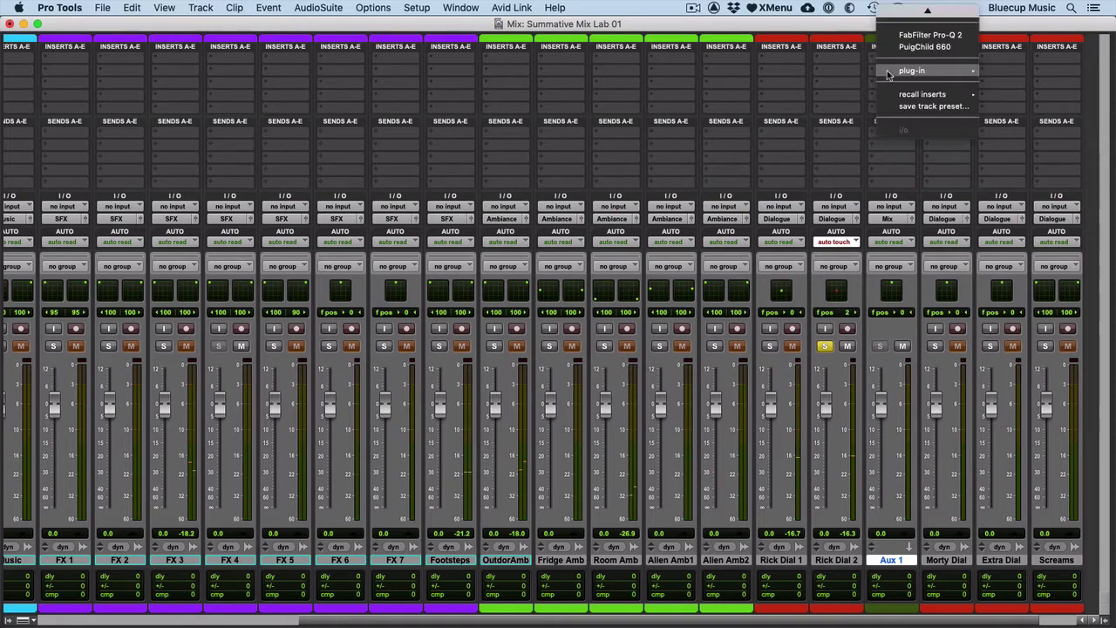
mouse_move(917, 77)
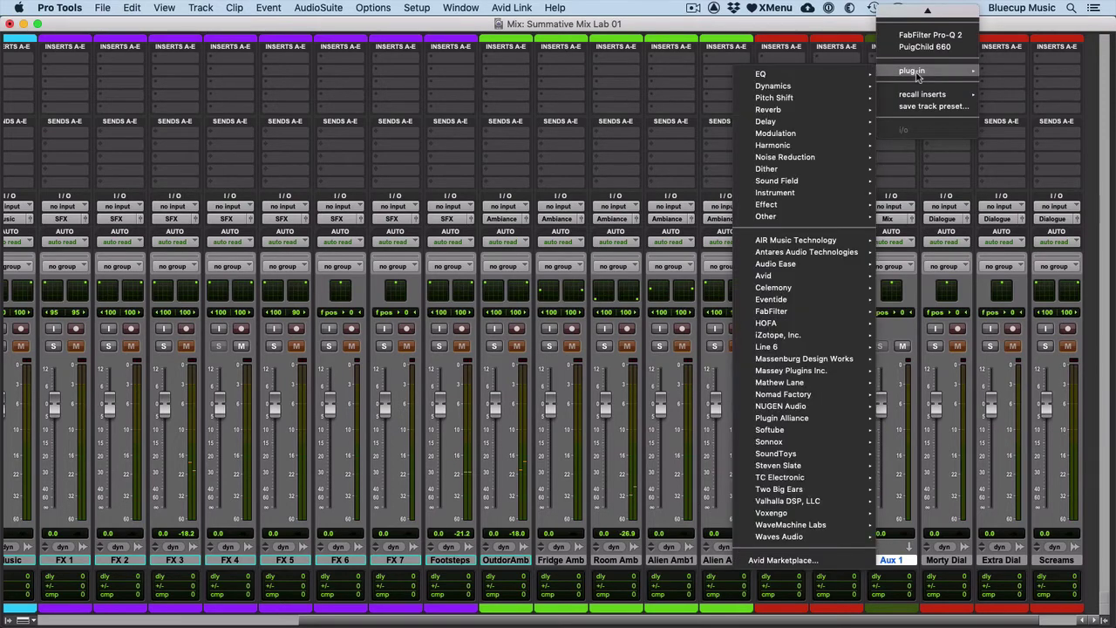
mouse_move(774, 109)
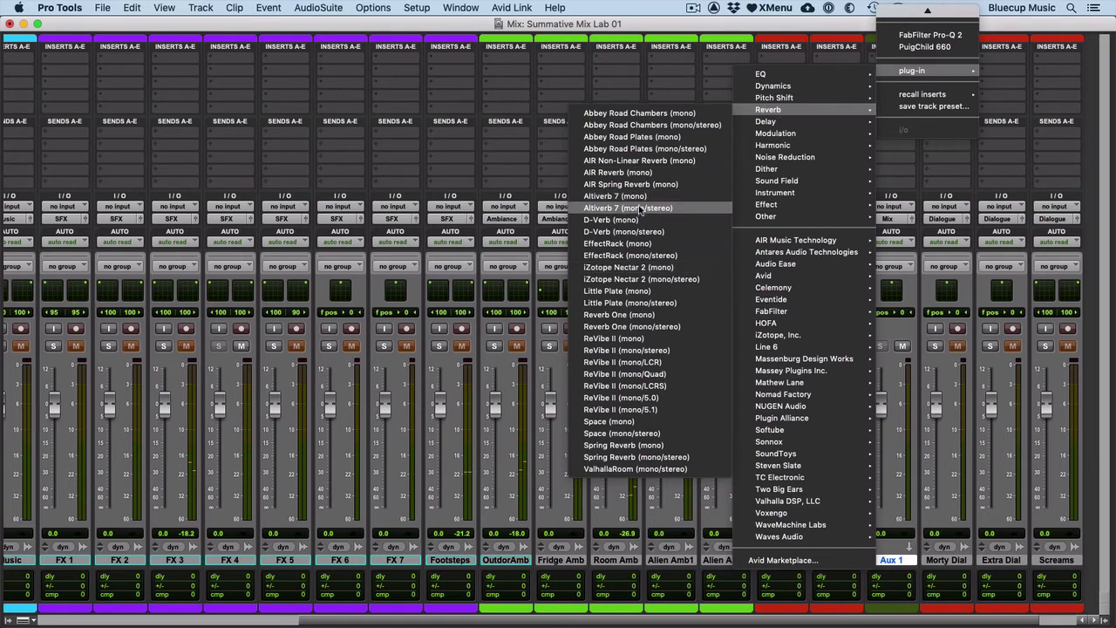
left_click(650, 410)
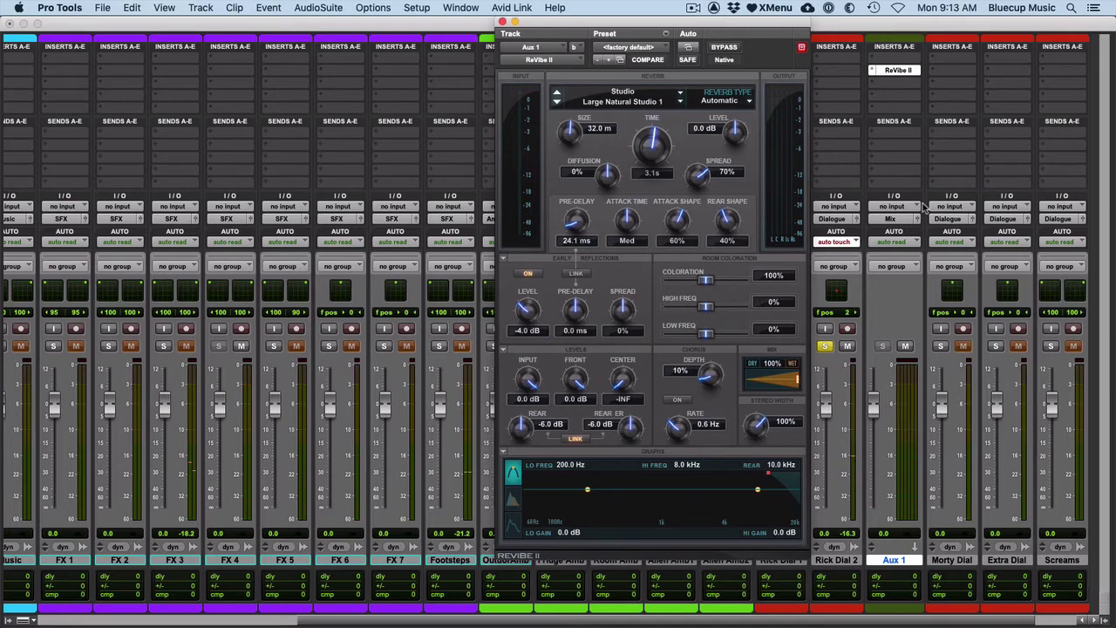
left_click_drag(711, 36, 463, 36)
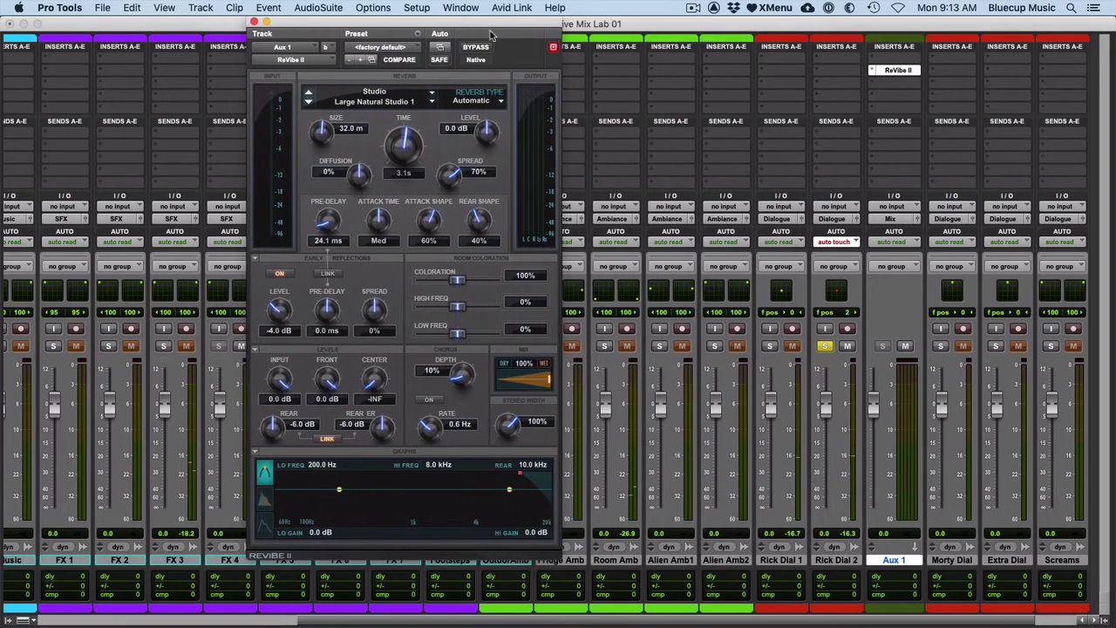
Add a send from Rick Dial 2 to Bus 13 (Mono) and set its level to 0.0.
left_click(872, 131)
mouse_move(839, 145)
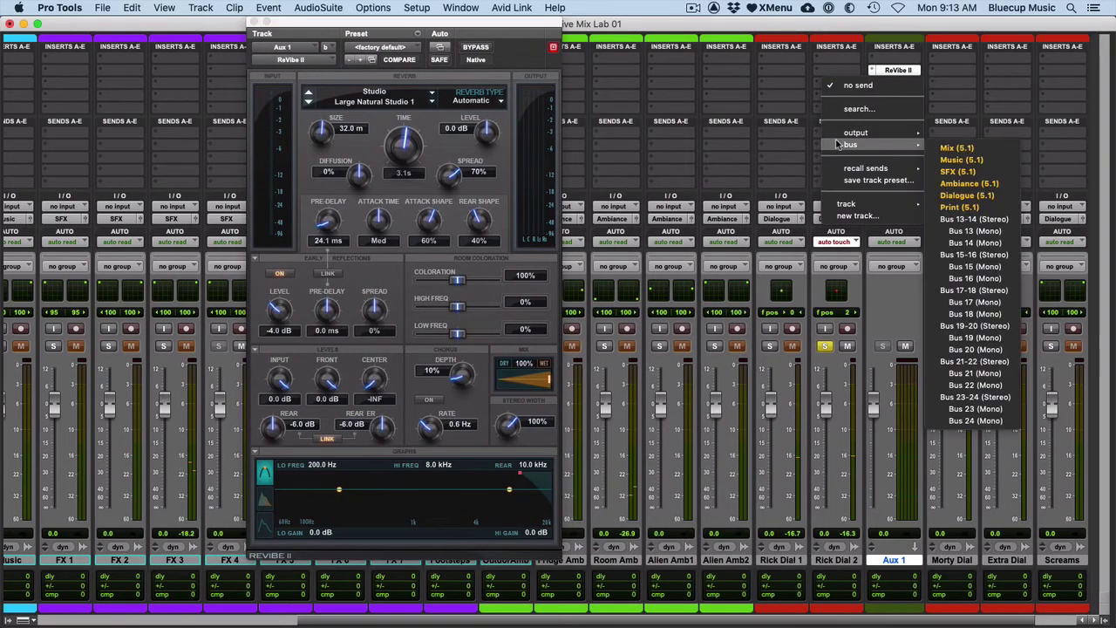
left_click(982, 231)
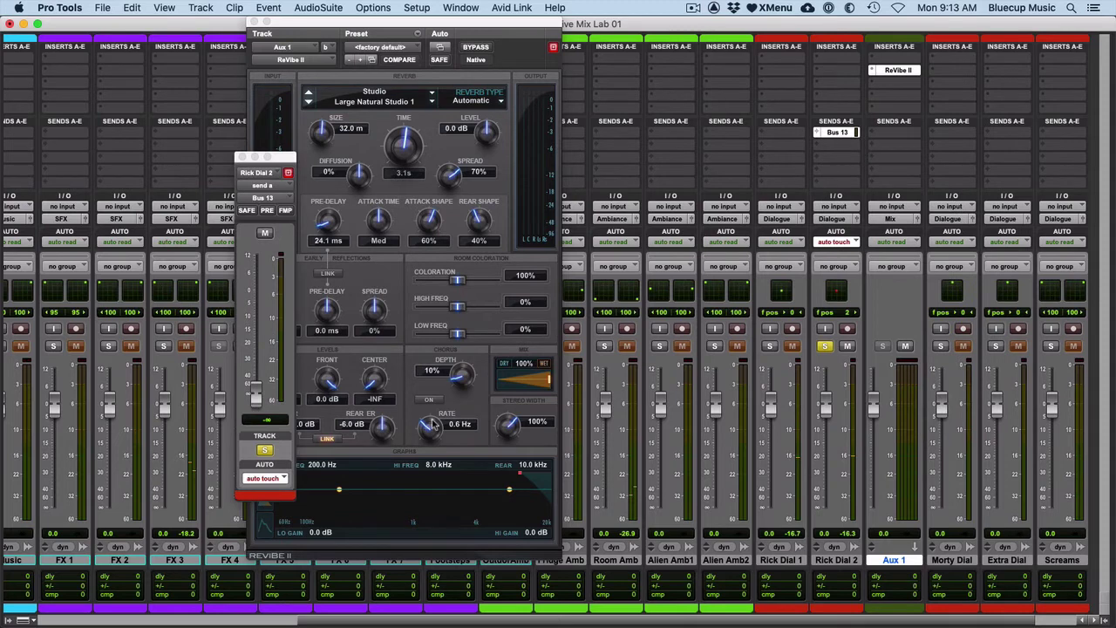
left_click(255, 392, "alt")
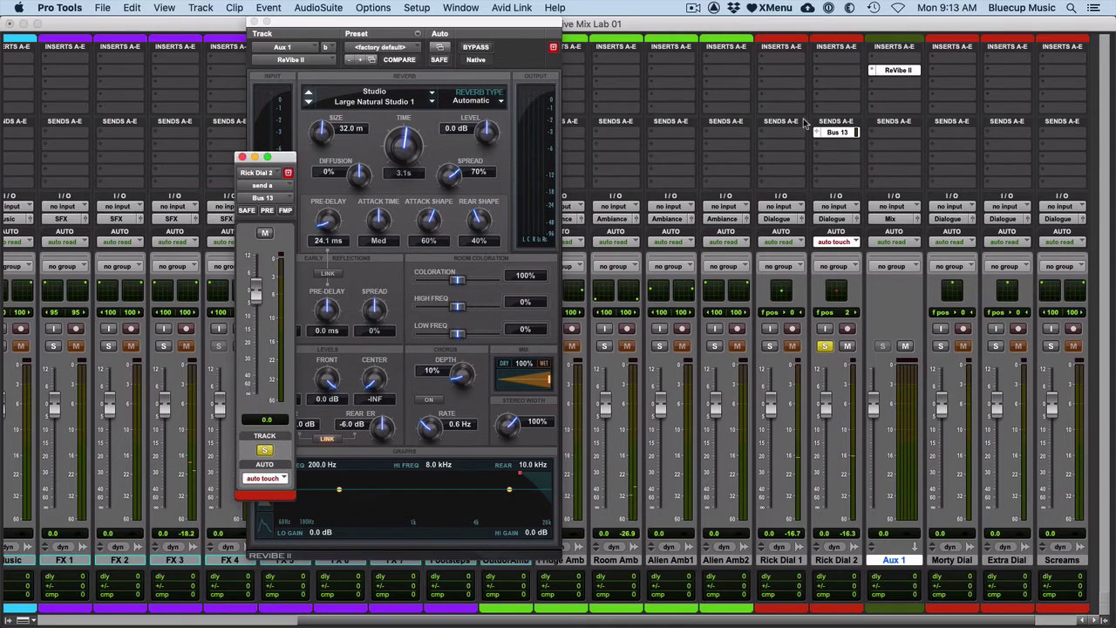
Rename the Bus 13 send as Verb 1 and assign that bus as Aux 1's input.
right_click(830, 132)
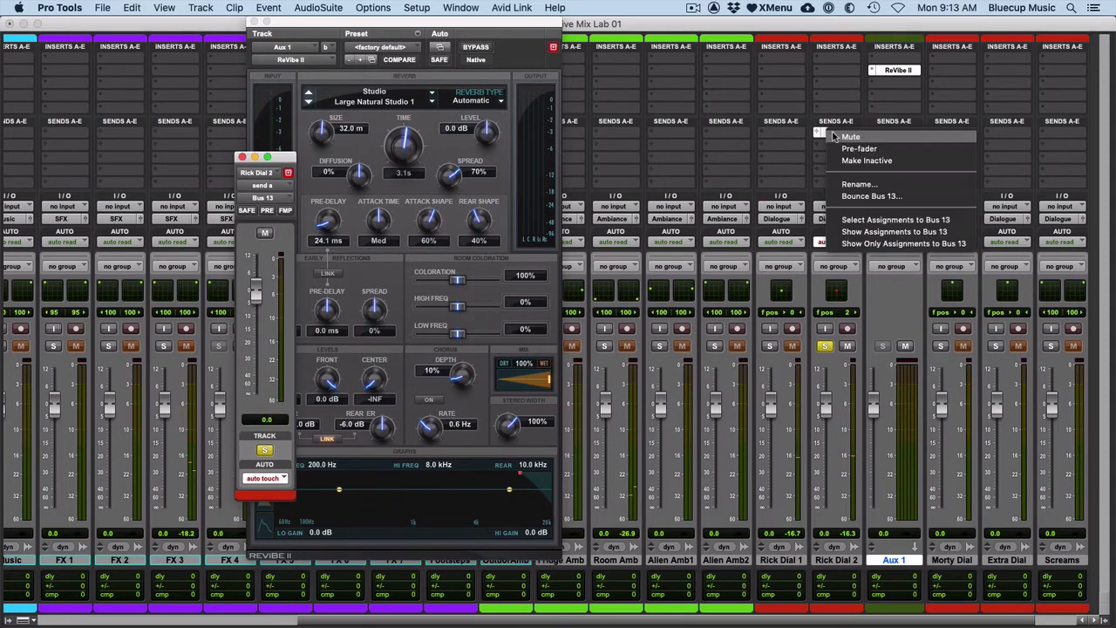
left_click(866, 185)
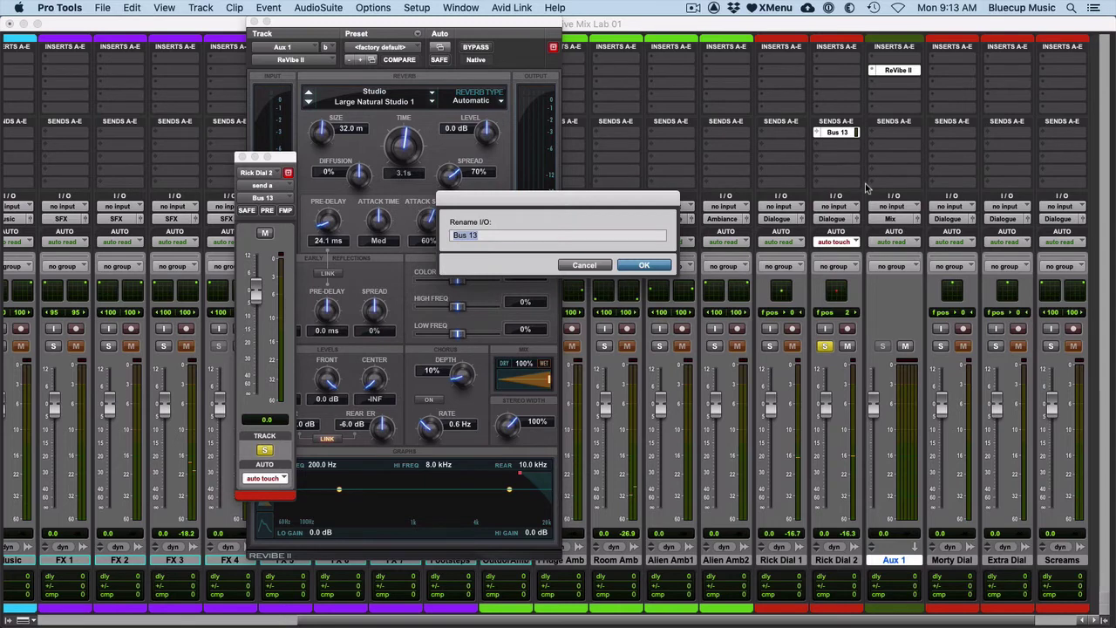
type("Verb 1")
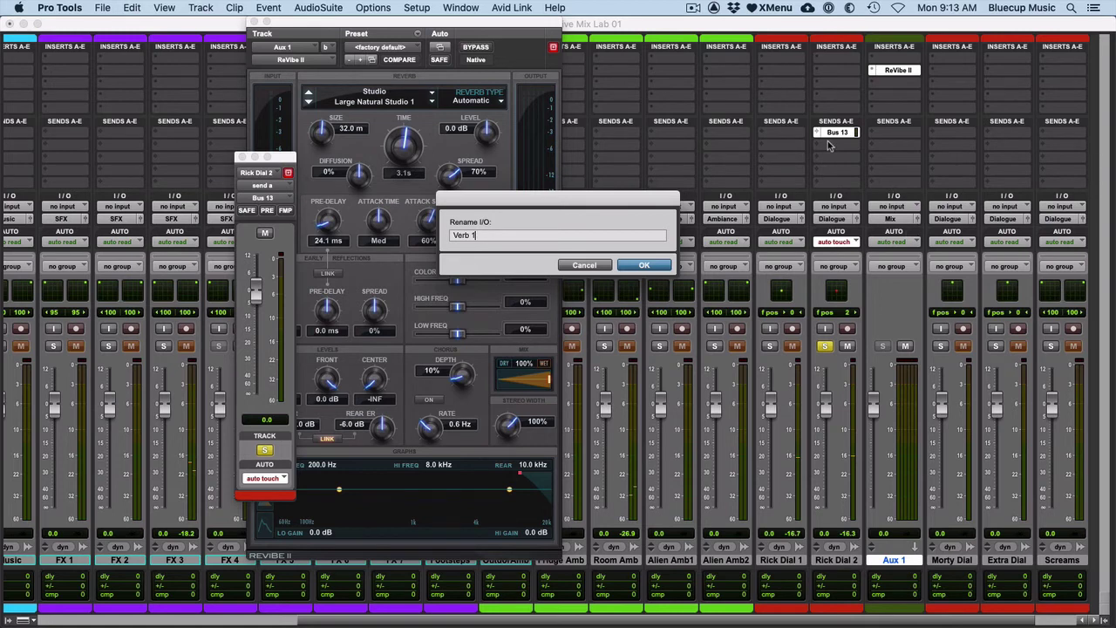
key("Return")
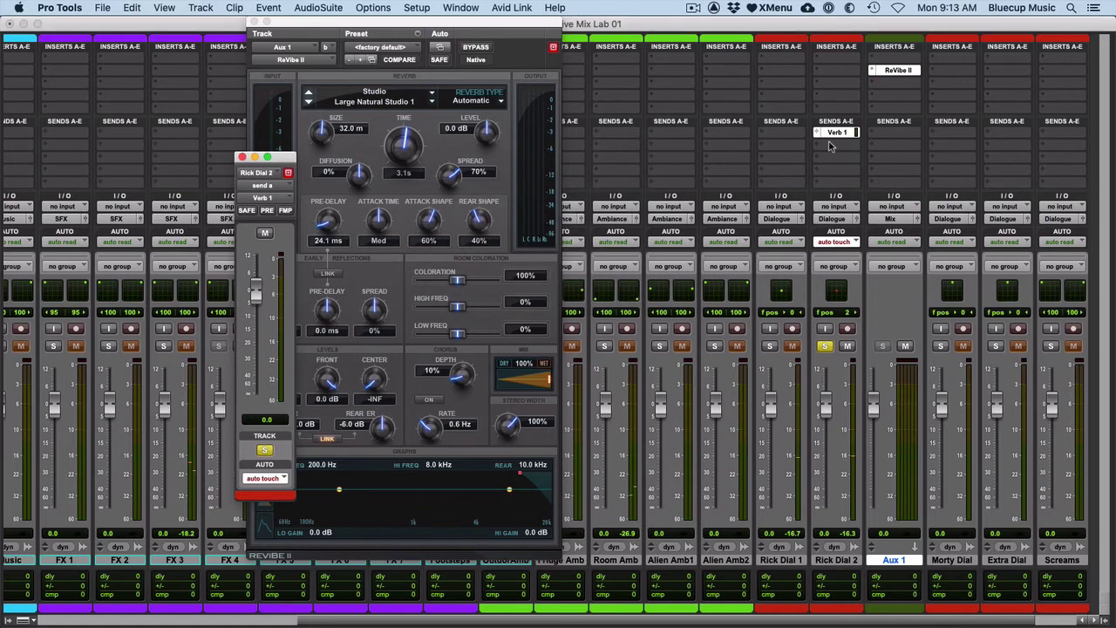
left_click(893, 207)
left_click(988, 210)
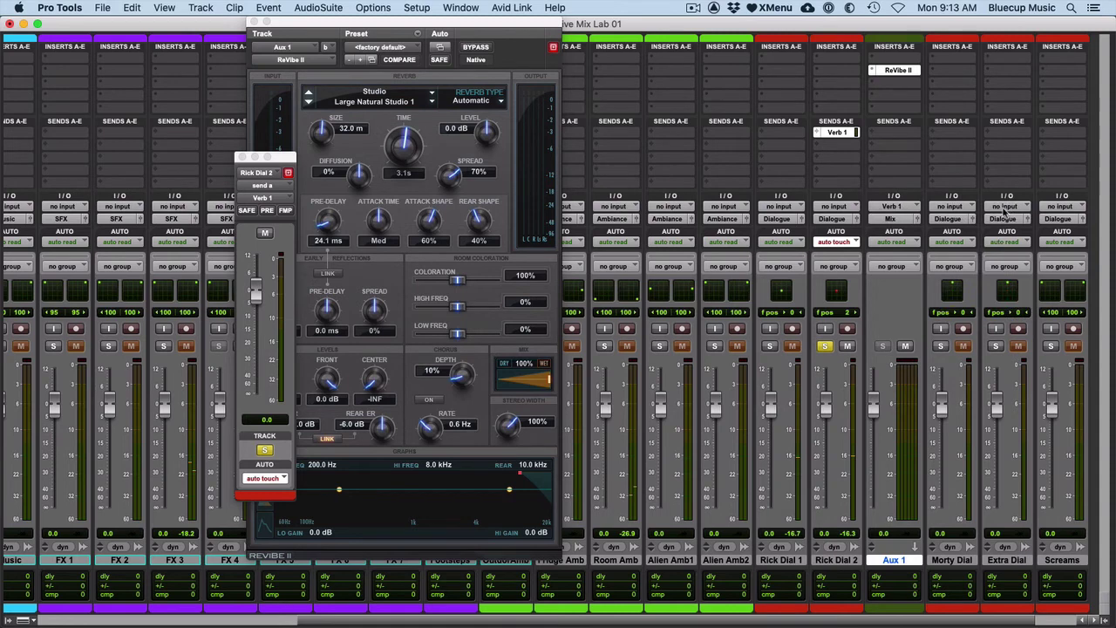
Audition the reverb send and place Aux 1's output window beside ReVibe II to watch its channel meters.
key("space")
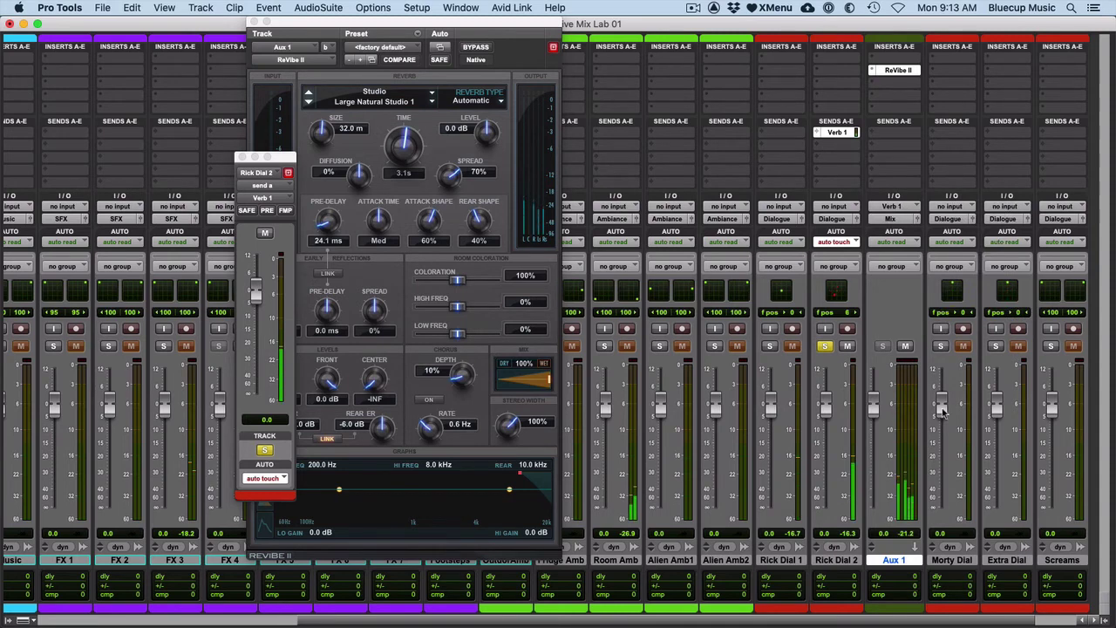
left_click(917, 219)
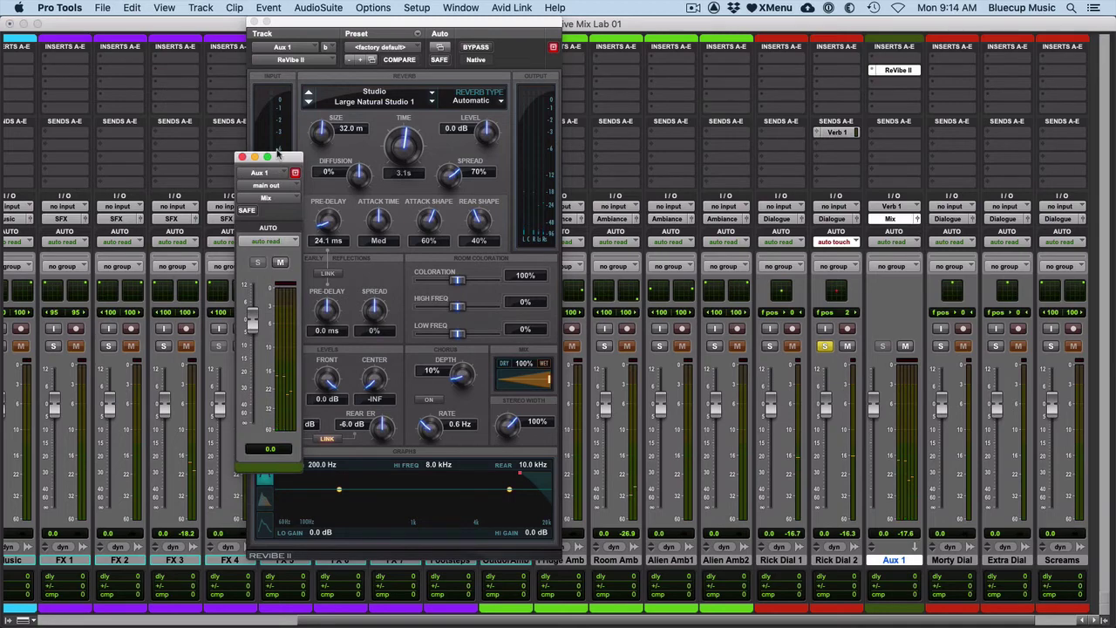
left_click_drag(281, 160, 613, 219)
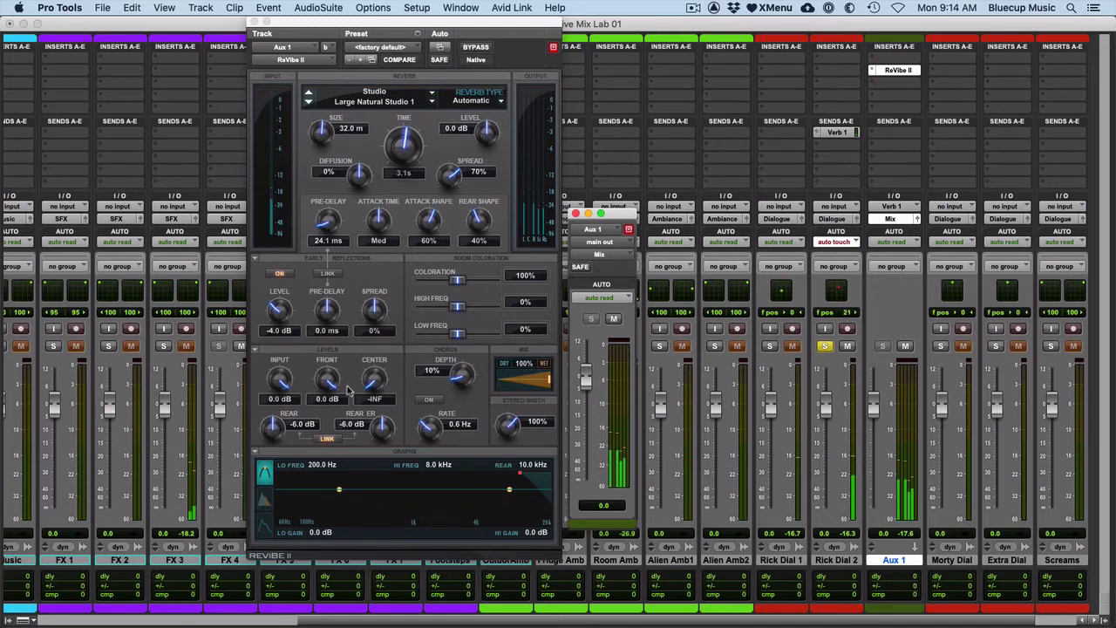
Set ReVibe II's front level to -0.7 dB and its linked rear levels to -4.4 dB, and close the floating windows.
left_click_drag(336, 389, 325, 408)
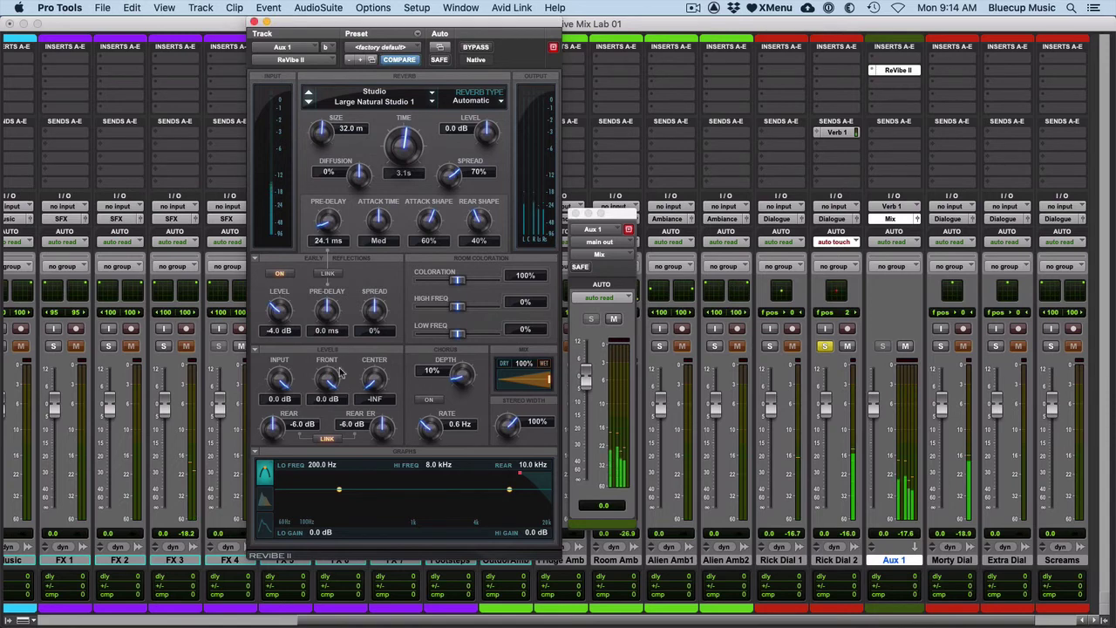
left_click_drag(330, 377, 331, 368)
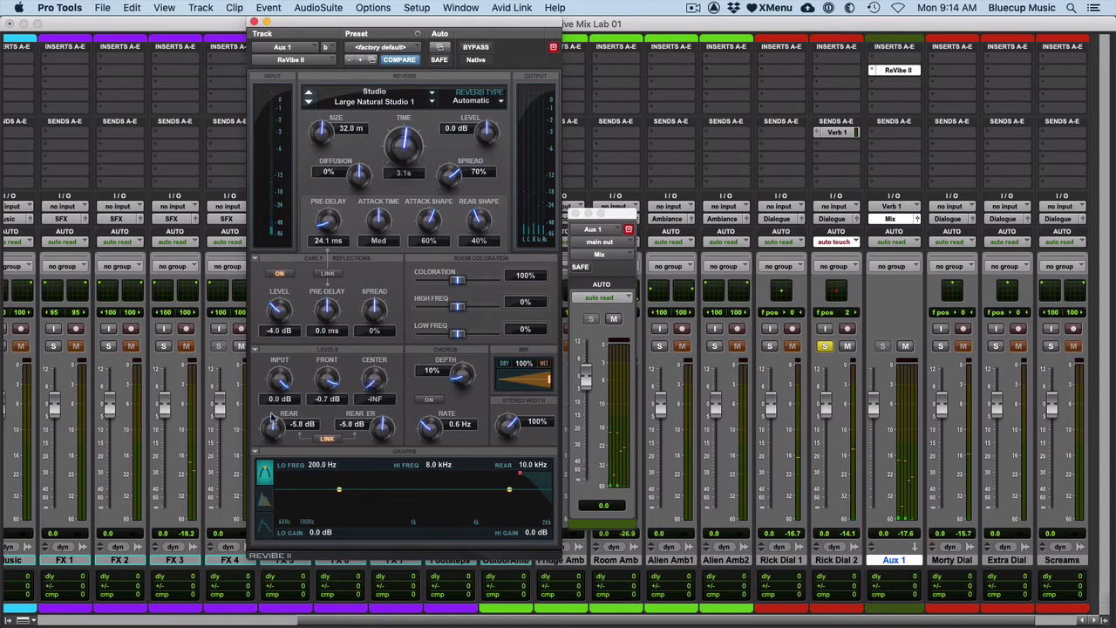
left_click_drag(274, 419, 275, 410)
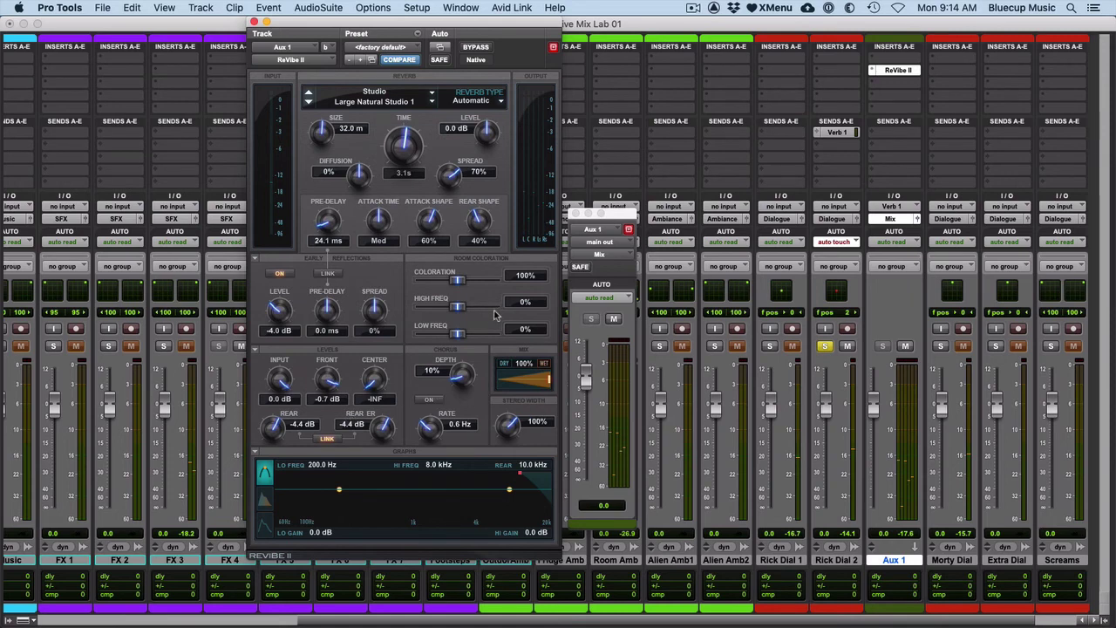
key("super+alt+ctrl+w")
Look over the session's full track list in the Edit window and return to the Mix window.
key("super+equal")
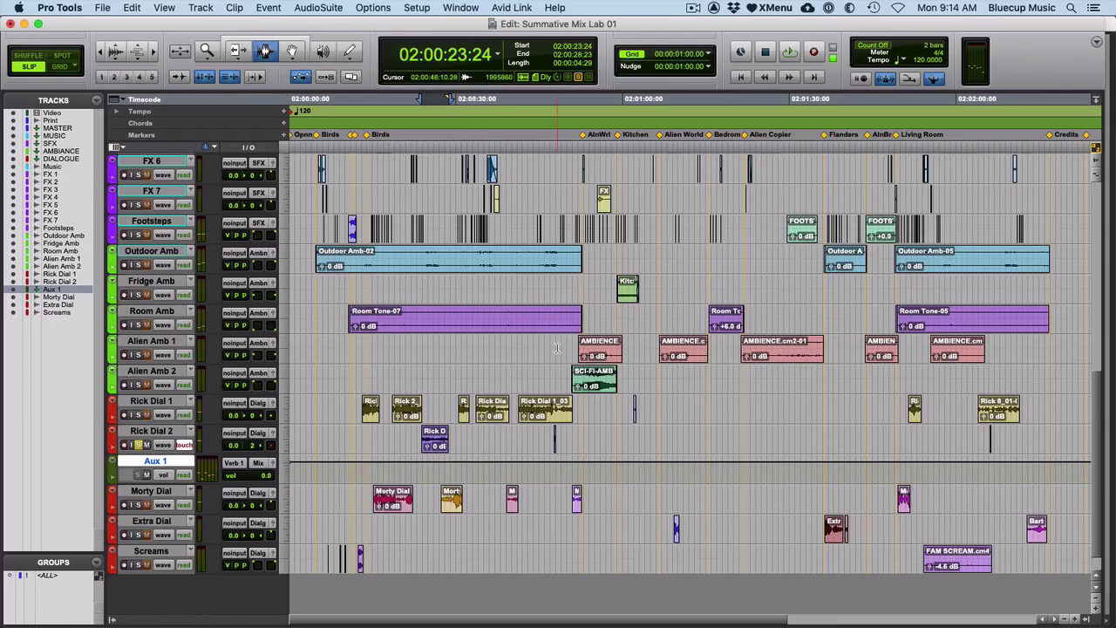
scroll(556, 348, "up", 10)
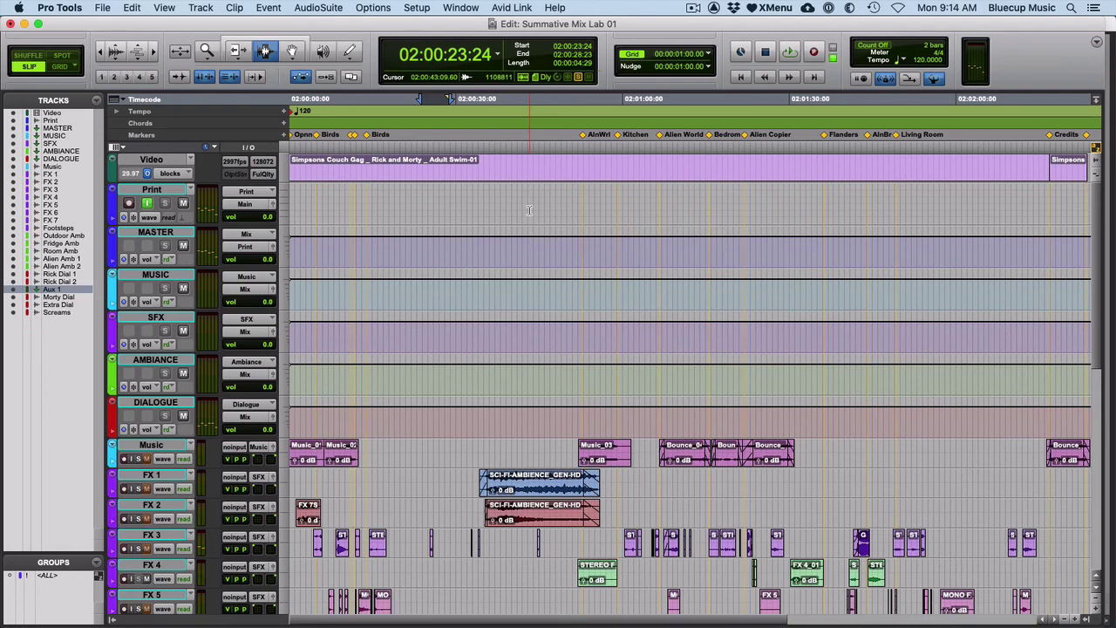
scroll(1096, 374, "down", 2)
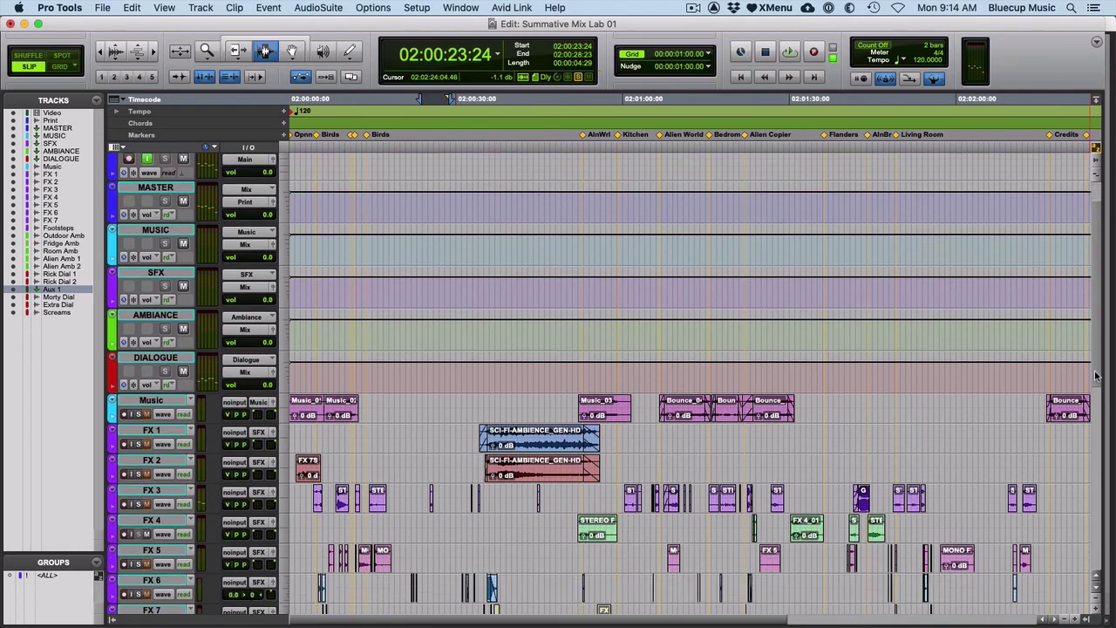
scroll(1096, 375, "down", 10)
key("super+equal")
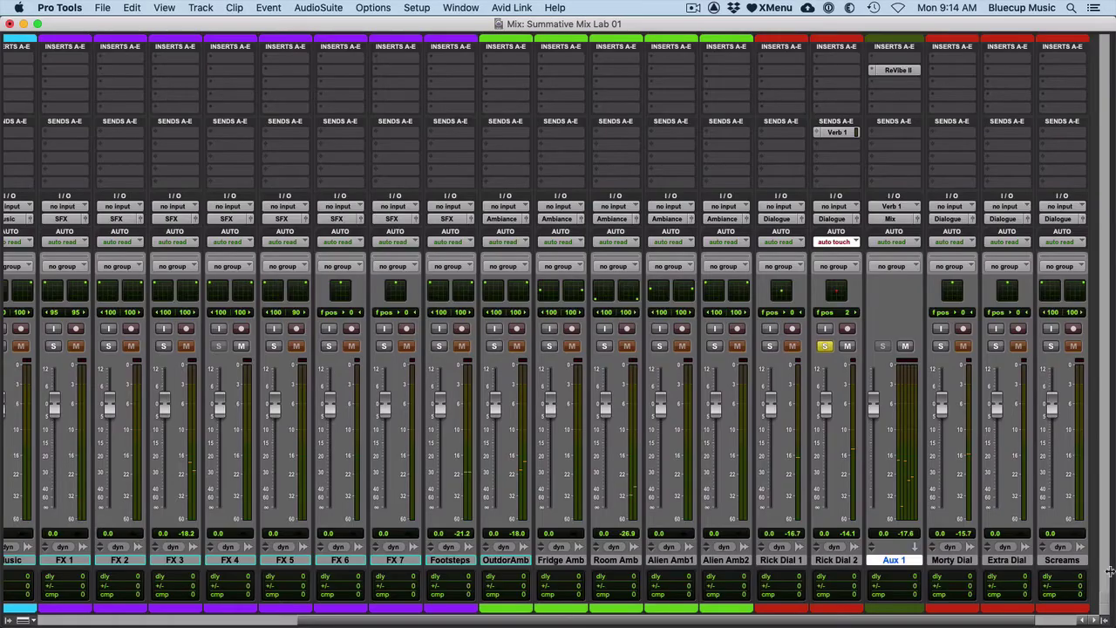